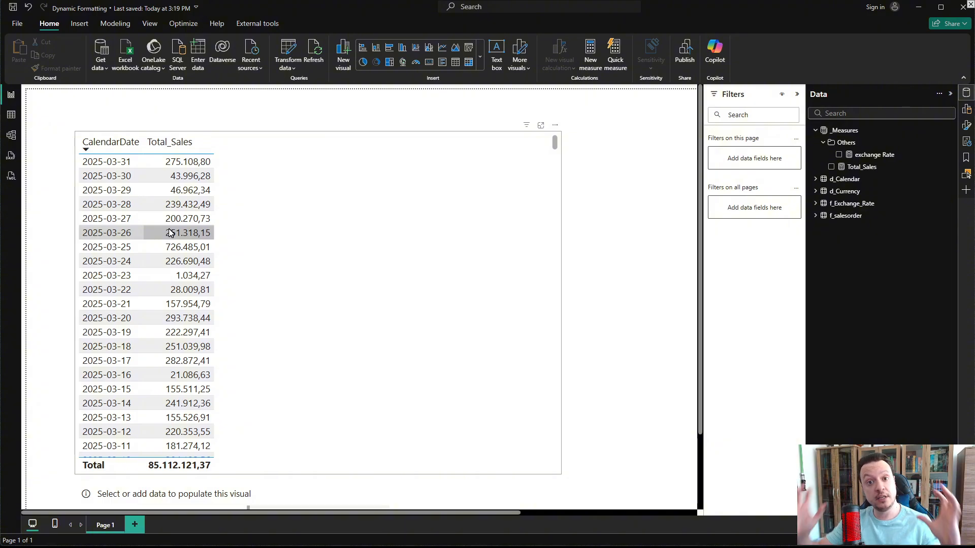
Examine the data of the f_salesorder and f_Exchange_Rate tables in Table view.
{"action": "left_click", "coordinate": [11, 115]}
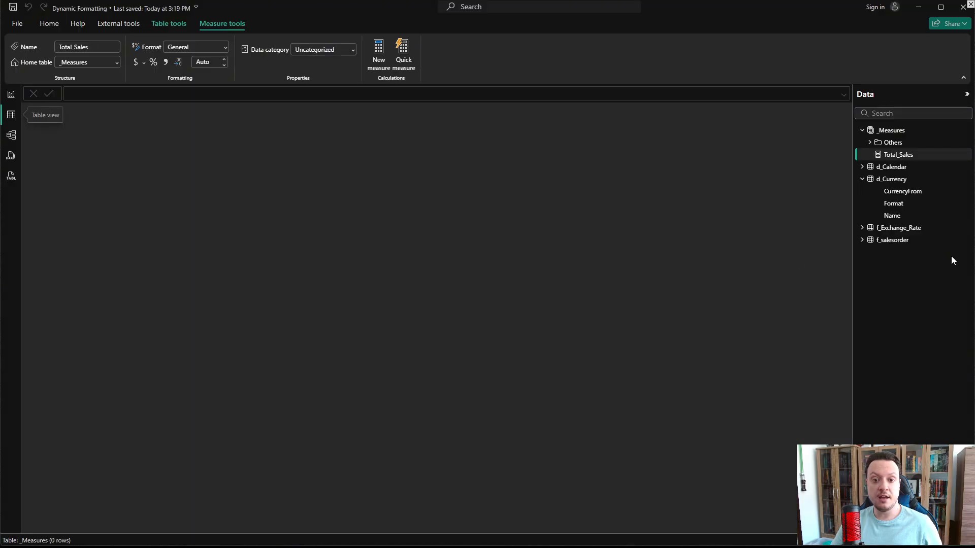
{"action": "left_click", "coordinate": [888, 239]}
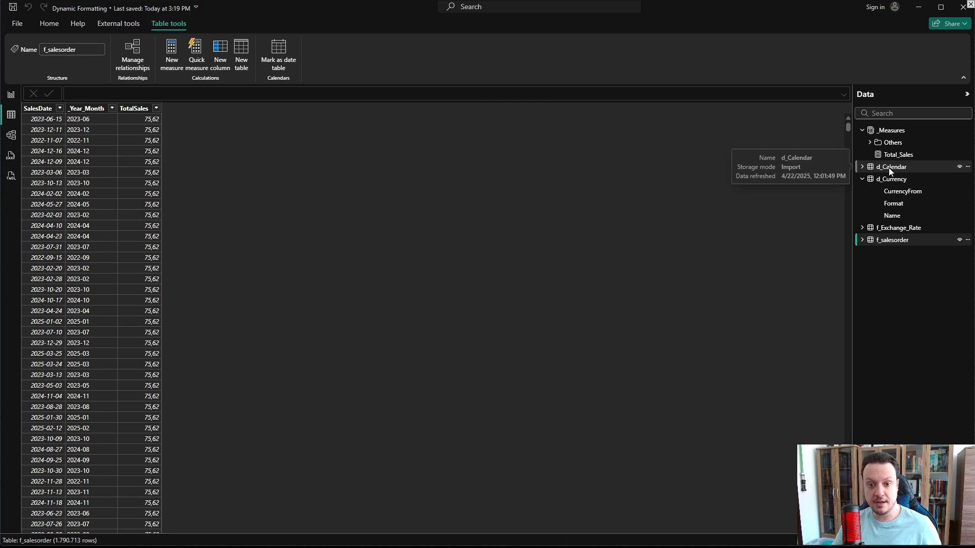
{"action": "left_click", "coordinate": [898, 227]}
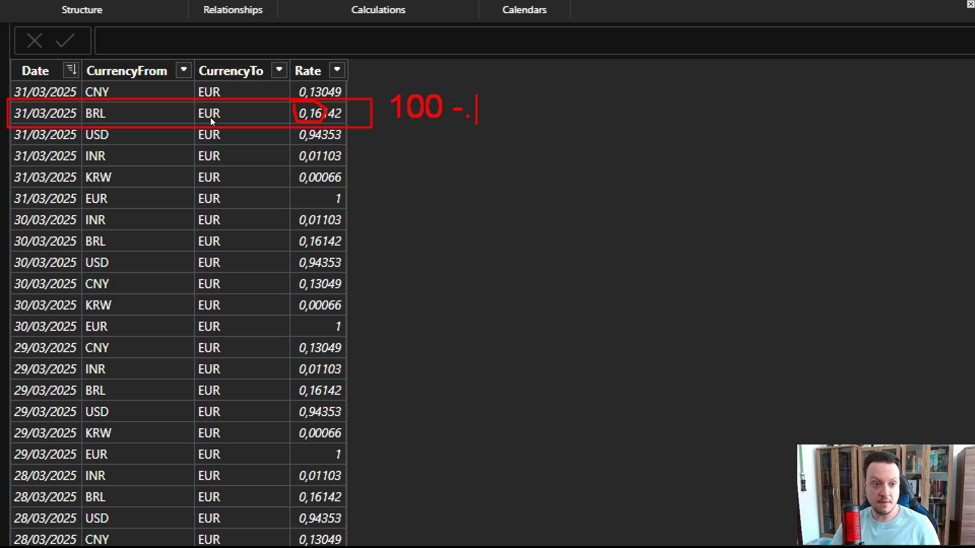
Annotate the 31/03/2025 BRL to EUR exchange rate row with the example "100 -> 16 euros", and clear the annotation.
{"action": "key", "text": "BackSpace"}
{"action": "type", "text": ">"}
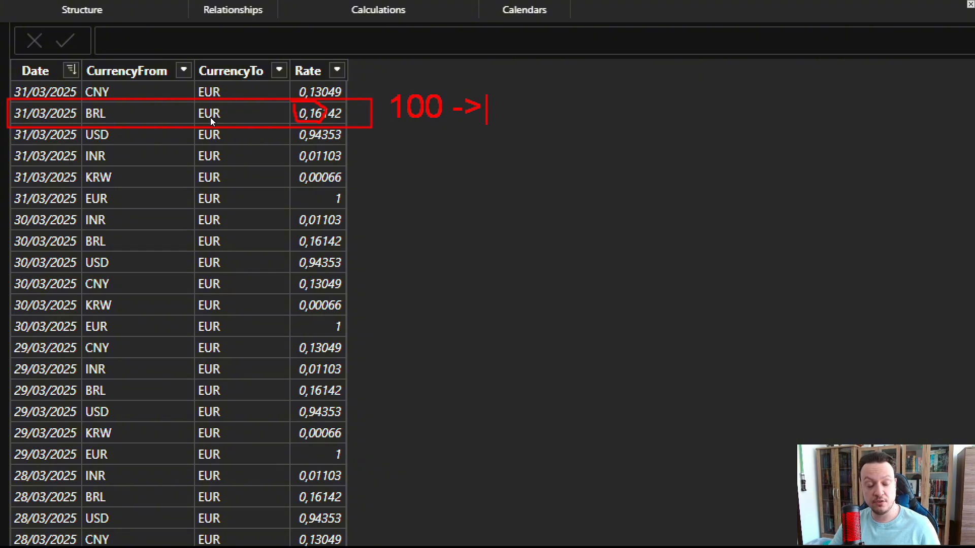
{"action": "type", "text": " 16 "}
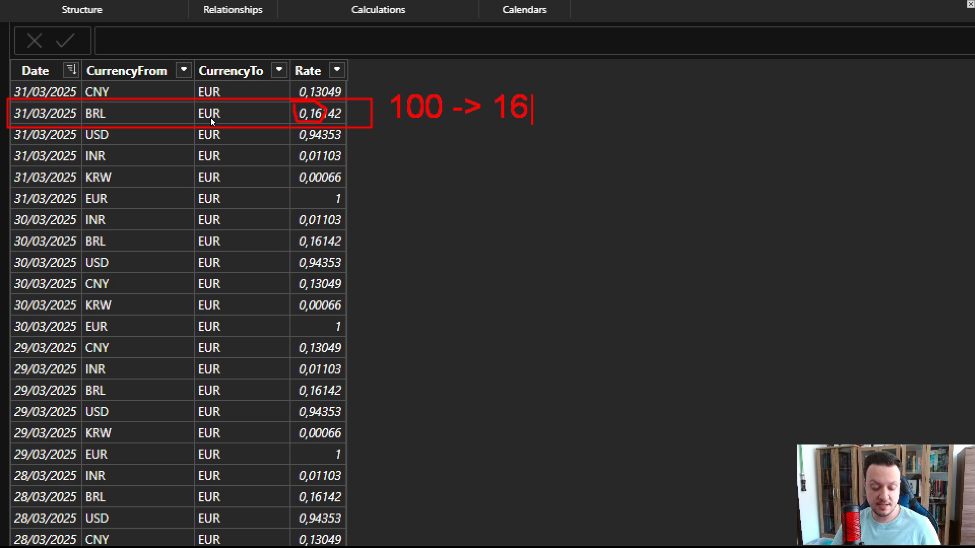
{"action": "type", "text": "euros"}
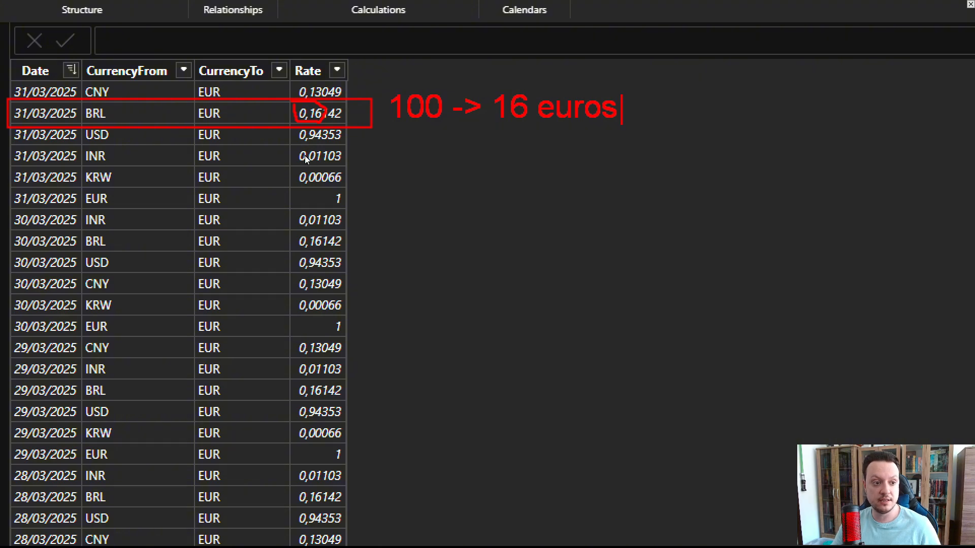
{"action": "key", "text": "Escape"}
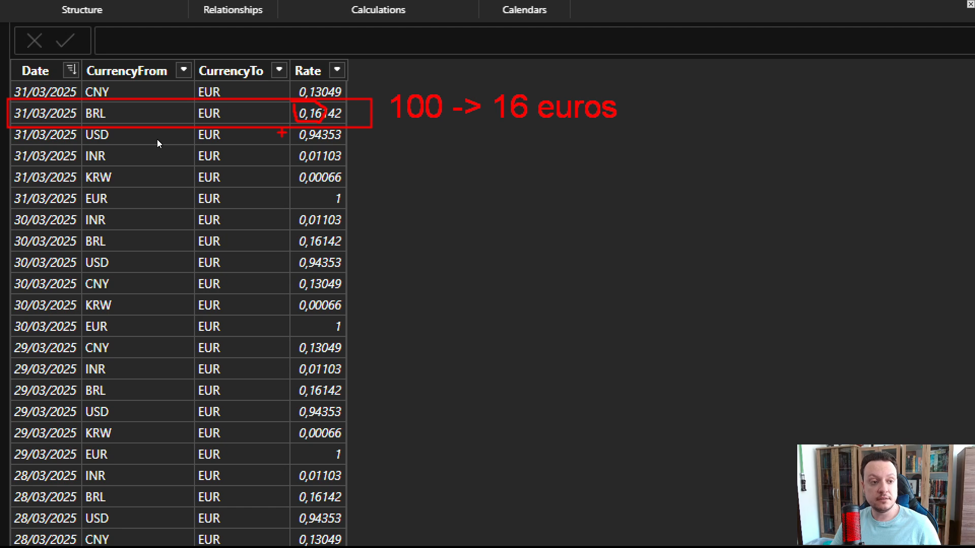
{"action": "key", "text": "Escape"}
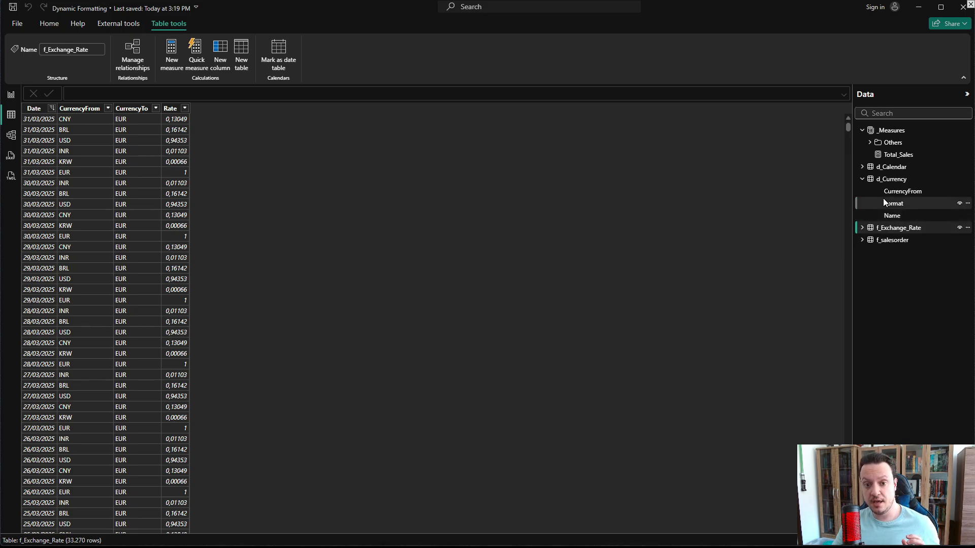
Open the d_Currency table and mark its currency codes, names, currency symbols and the Brazilian Real format string.
{"action": "left_click", "coordinate": [860, 179]}
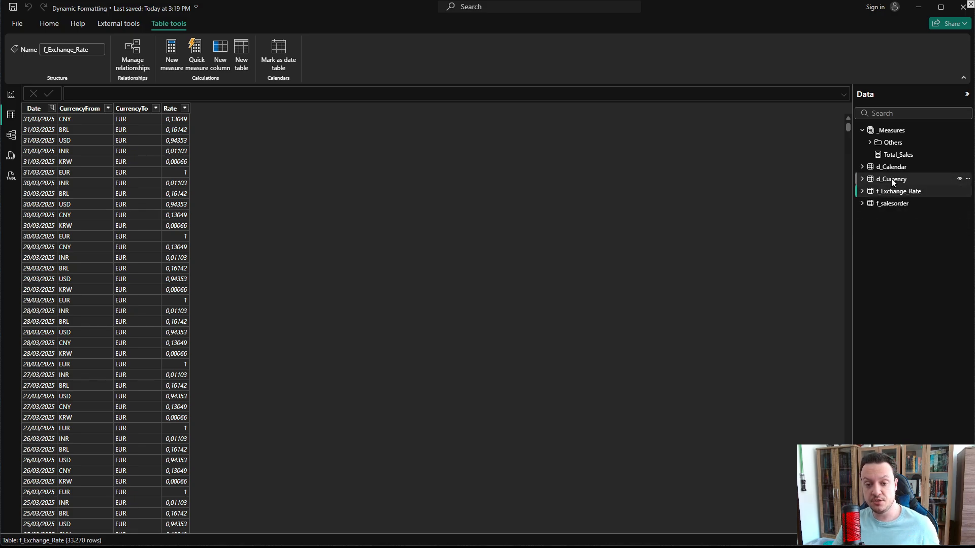
{"action": "left_click", "coordinate": [891, 178]}
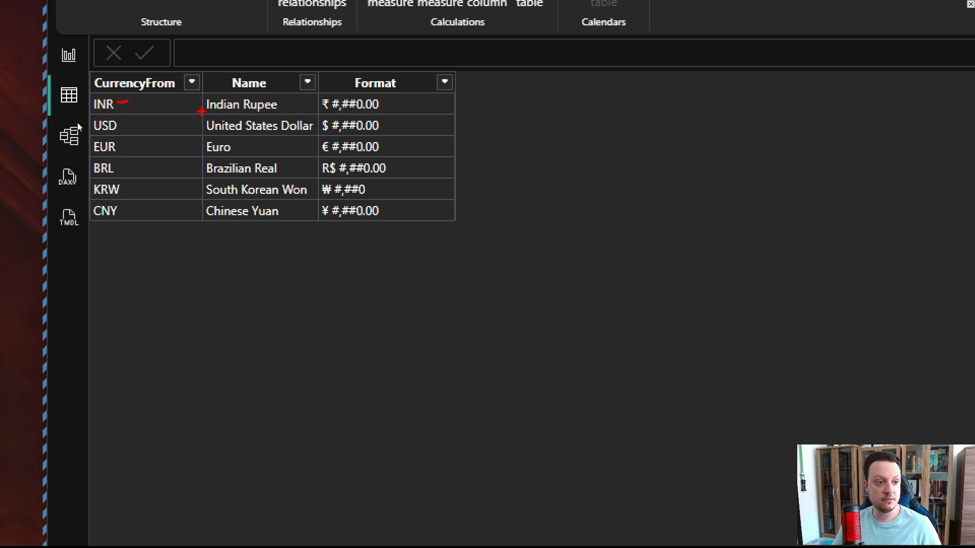
{"action": "left_click_drag", "start_coordinate": [202, 112], "coordinate": [268, 115]}
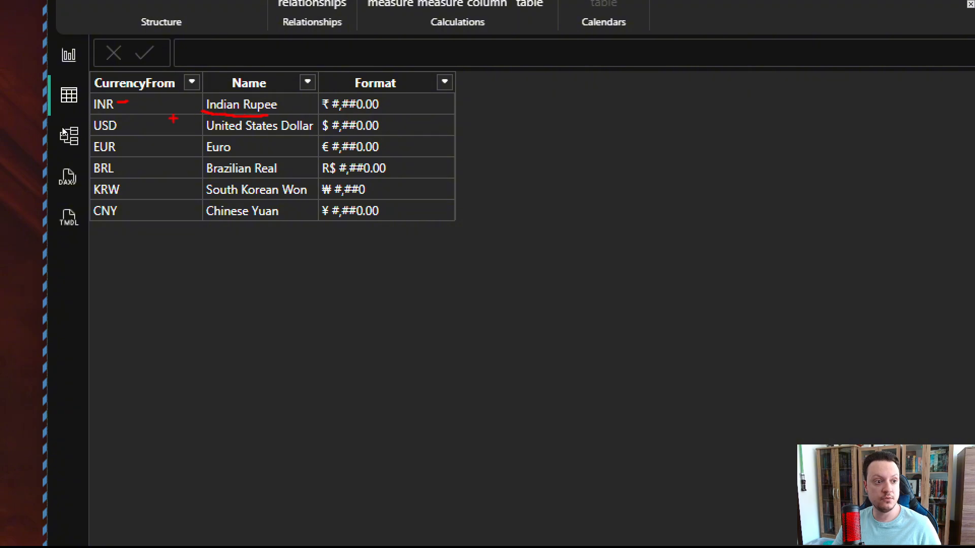
{"action": "left_click_drag", "start_coordinate": [94, 133], "coordinate": [113, 134]}
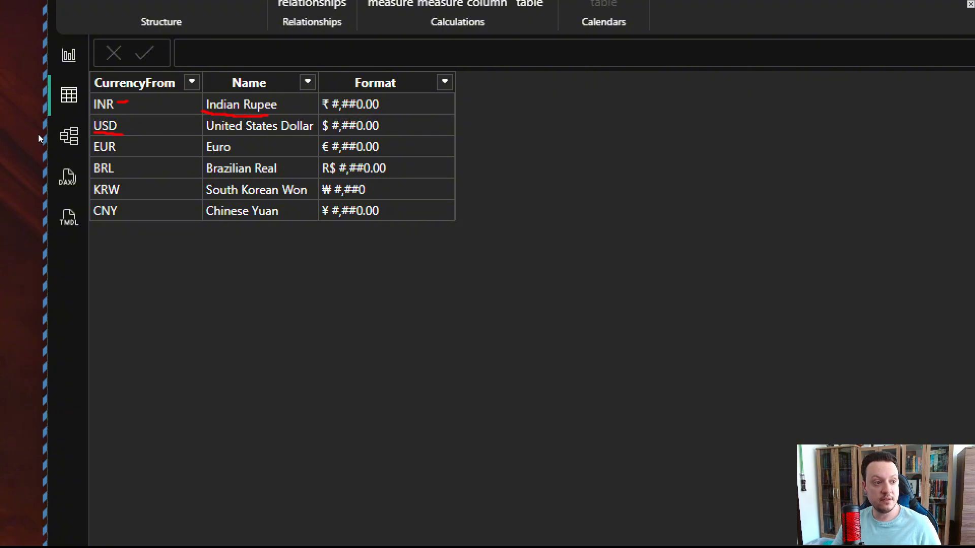
{"action": "left_click_drag", "start_coordinate": [208, 136], "coordinate": [267, 134]}
{"action": "mouse_move", "coordinate": [98, 154]}
{"action": "left_mouse_down"}
{"action": "mouse_move", "coordinate": [133, 176]}
{"action": "mouse_move", "coordinate": [125, 191]}
{"action": "mouse_move", "coordinate": [141, 218]}
{"action": "left_mouse_up"}
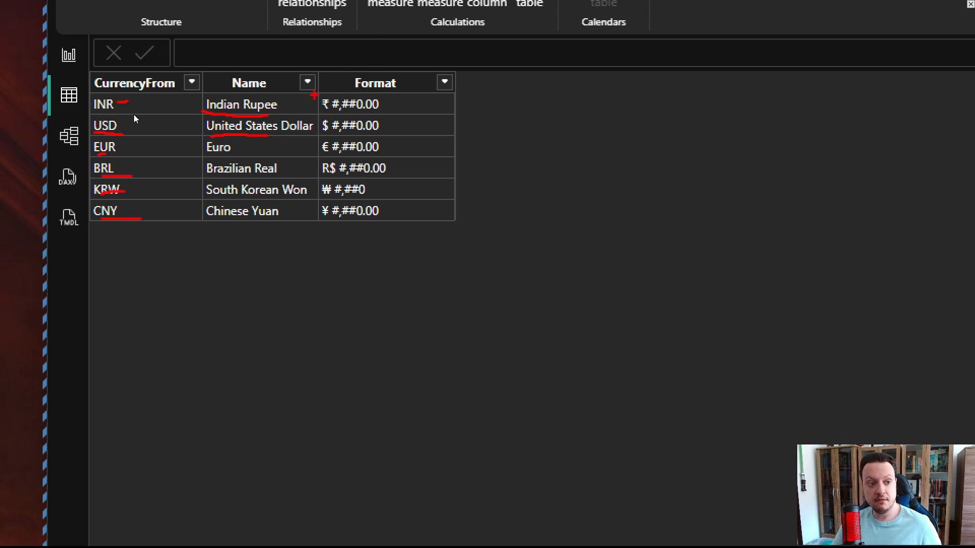
{"action": "mouse_move", "coordinate": [315, 95]}
{"action": "left_mouse_down"}
{"action": "mouse_move", "coordinate": [323, 233]}
{"action": "mouse_move", "coordinate": [337, 236]}
{"action": "mouse_move", "coordinate": [330, 241]}
{"action": "left_mouse_up"}
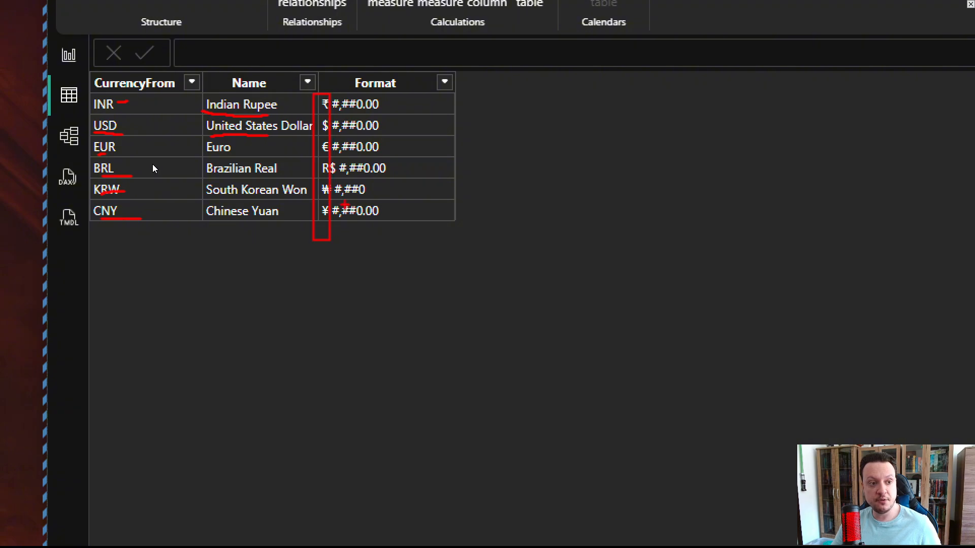
{"action": "mouse_move", "coordinate": [338, 174]}
{"action": "left_mouse_down"}
{"action": "mouse_move", "coordinate": [396, 178]}
{"action": "mouse_move", "coordinate": [364, 156]}
{"action": "left_mouse_up"}
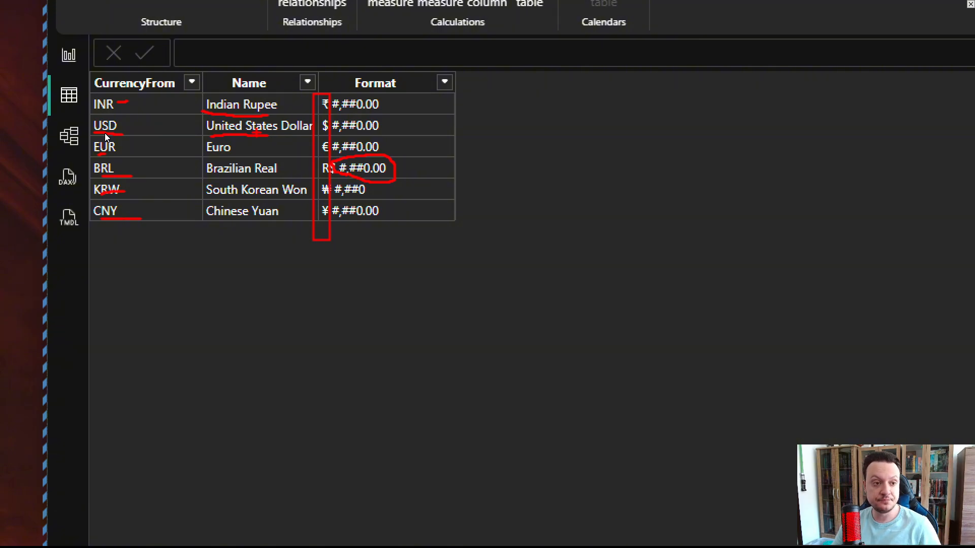
Examine the DAX formulas of the Total_Sales and exchange Rate measures in Report view.
{"action": "left_click", "coordinate": [69, 54]}
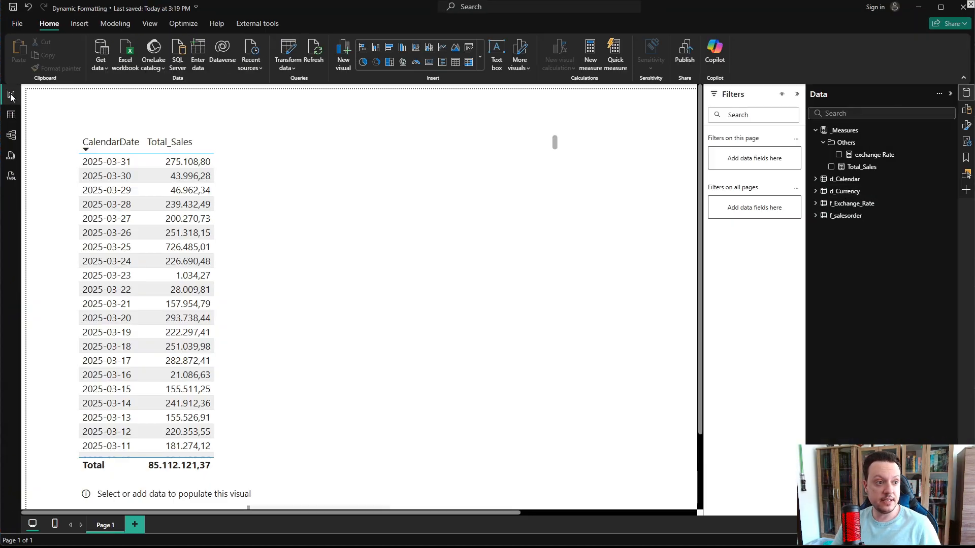
{"action": "left_click", "coordinate": [864, 165]}
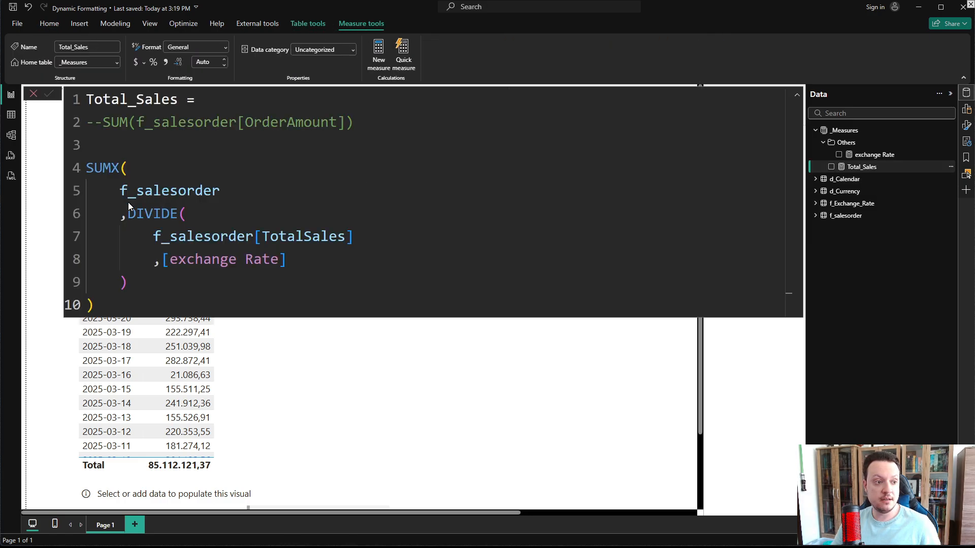
{"action": "scroll", "coordinate": [126, 221], "scroll_direction": "up", "scroll_amount": 1}
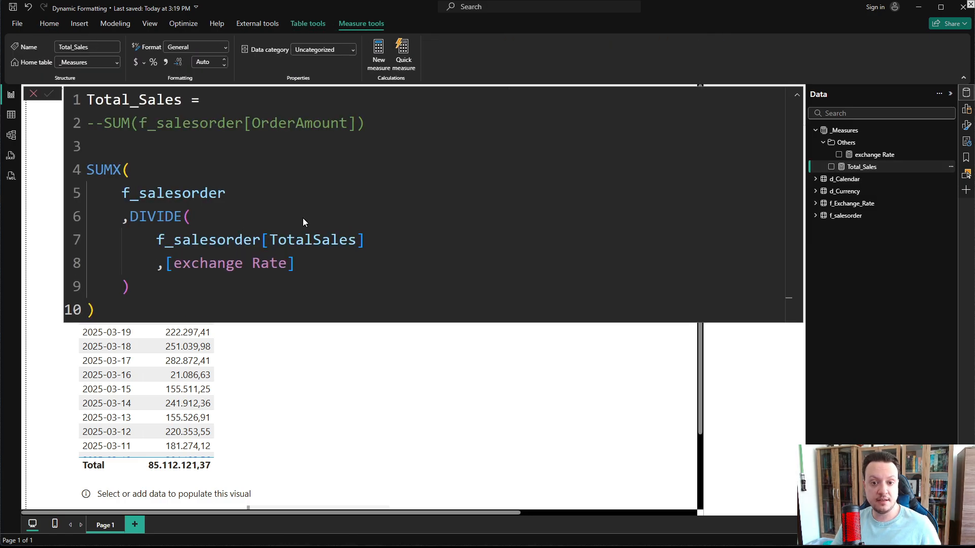
{"action": "left_click", "coordinate": [869, 153]}
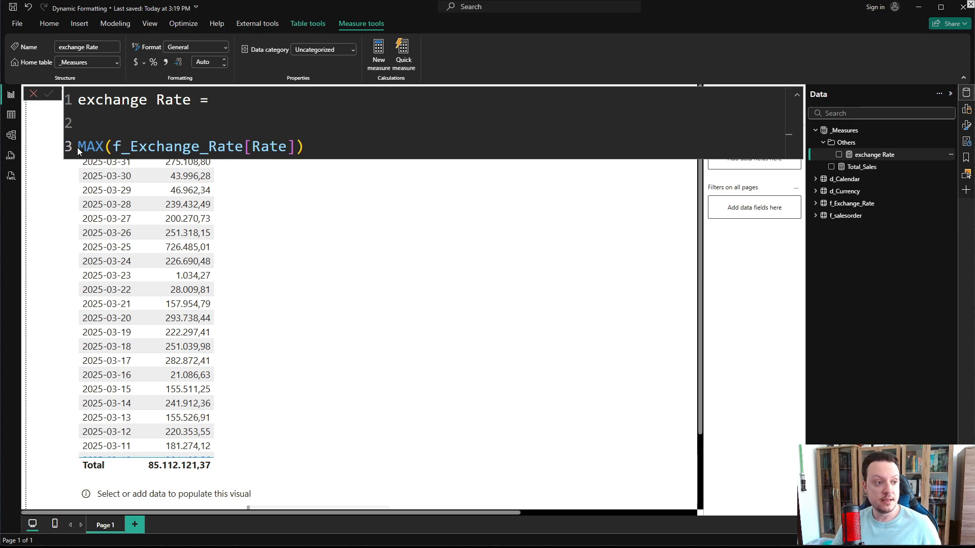
{"action": "left_click_drag", "start_coordinate": [80, 147], "coordinate": [302, 149]}
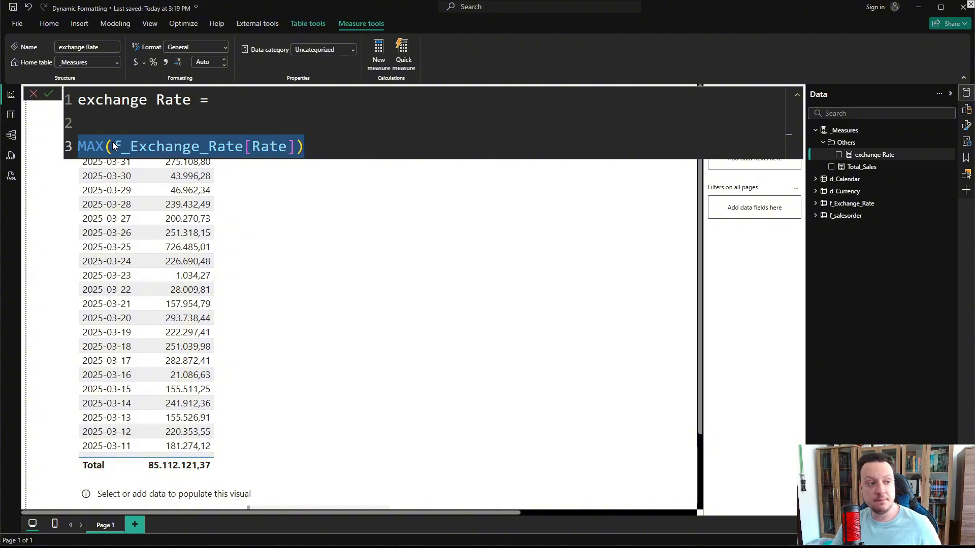
Examine the relationships between f_salesorder, d_Calendar, f_Exchange_Rate and d_Currency in Model view, with the Properties pane collapsed.
{"action": "left_click", "coordinate": [12, 142]}
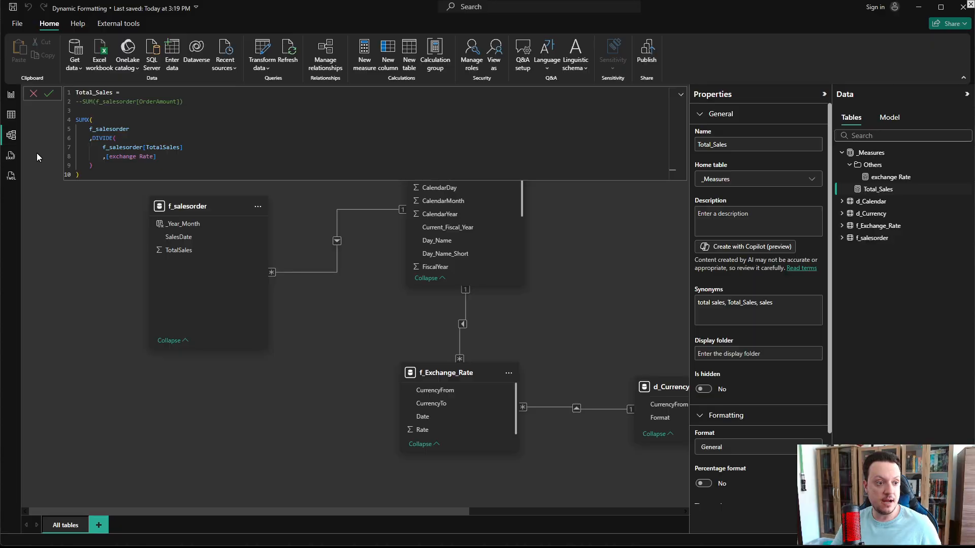
{"action": "left_click", "coordinate": [347, 272]}
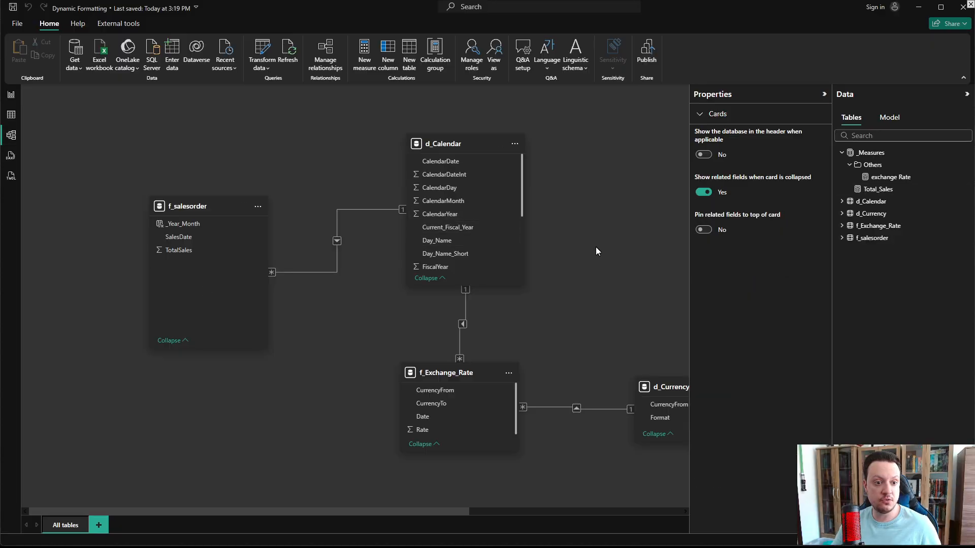
{"action": "left_click", "coordinate": [824, 95]}
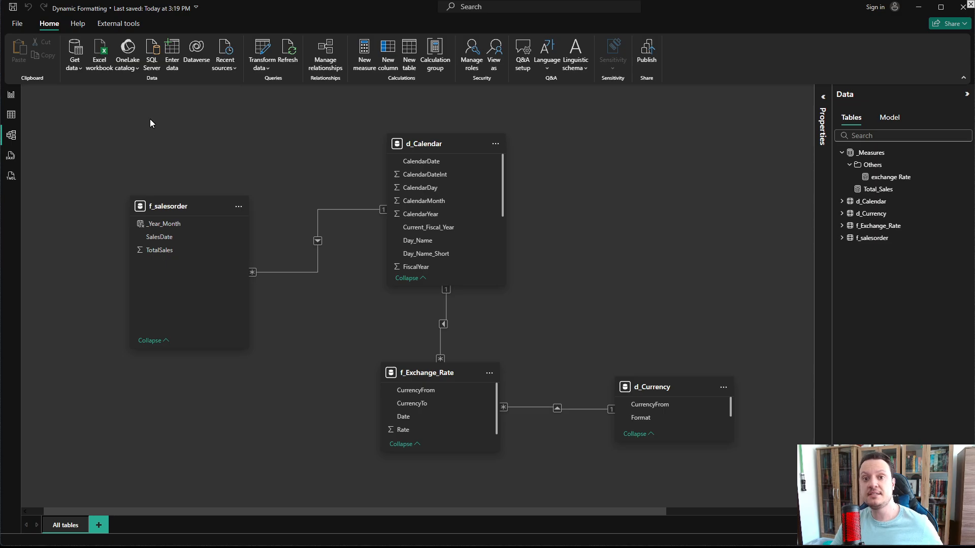
Review the exchange Rate and Total_Sales formulas again, together with the d_Currency and f_Exchange_Rate table data.
{"action": "left_click", "coordinate": [10, 94]}
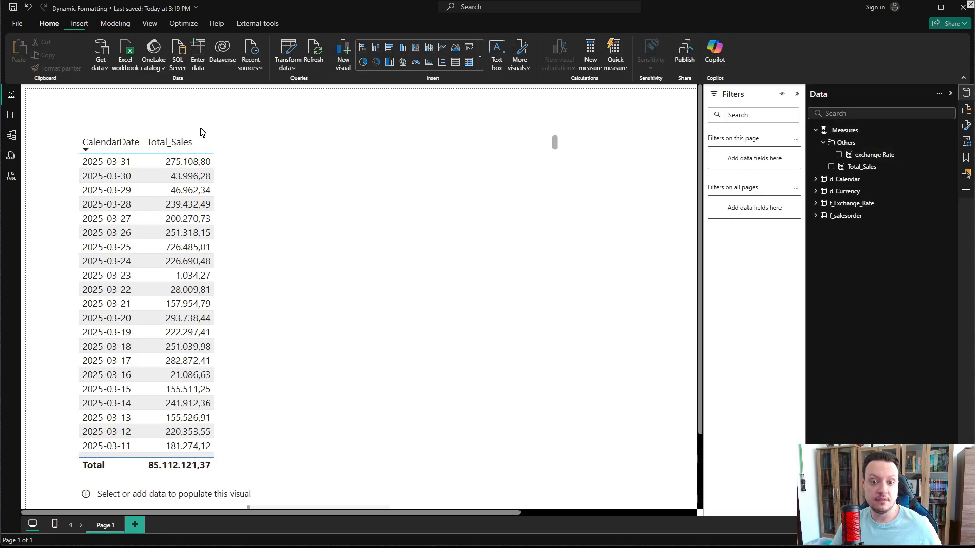
{"action": "left_click", "coordinate": [858, 153]}
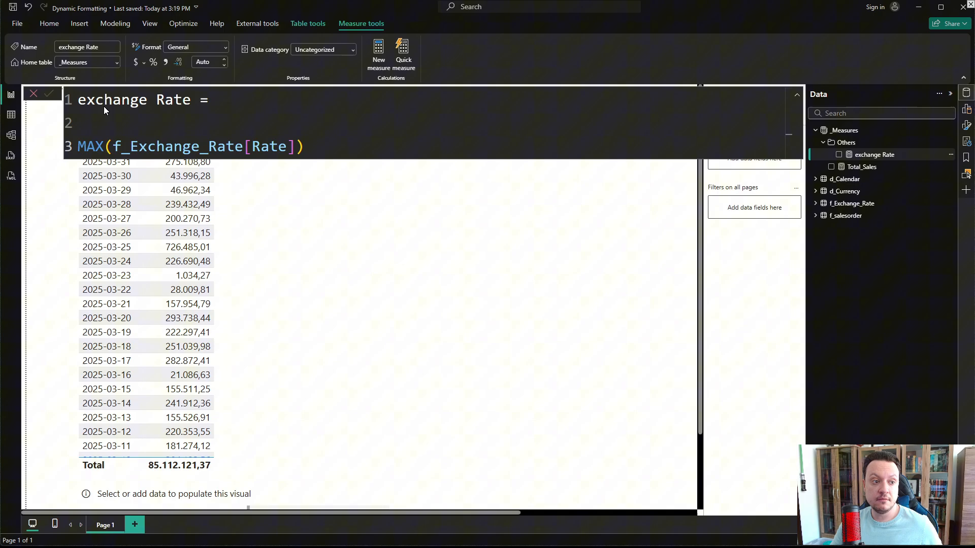
{"action": "left_click", "coordinate": [869, 169]}
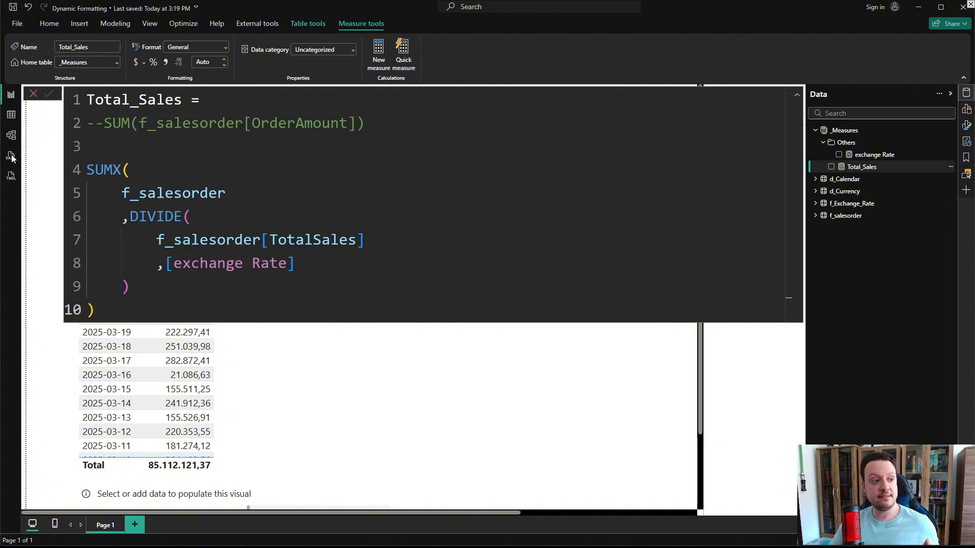
{"action": "left_click", "coordinate": [13, 114]}
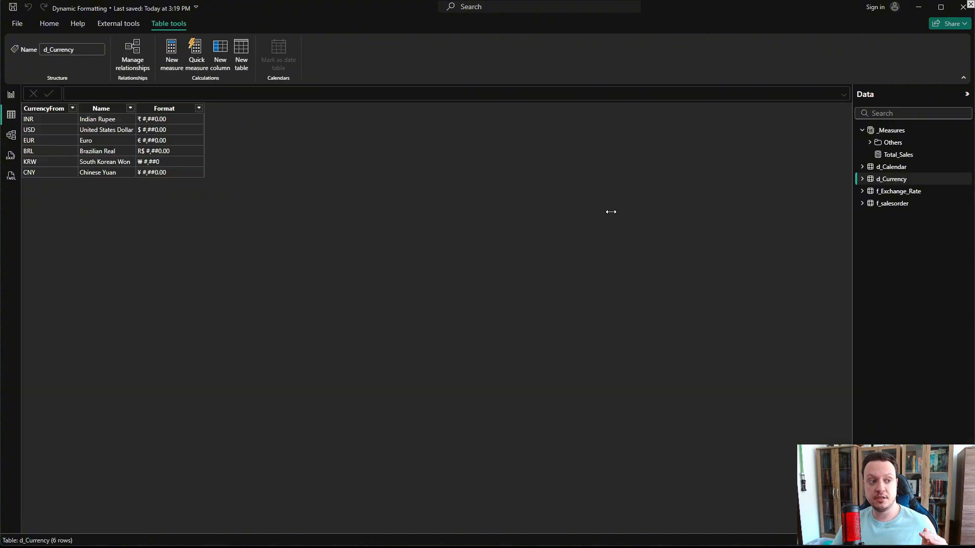
{"action": "left_click", "coordinate": [901, 192]}
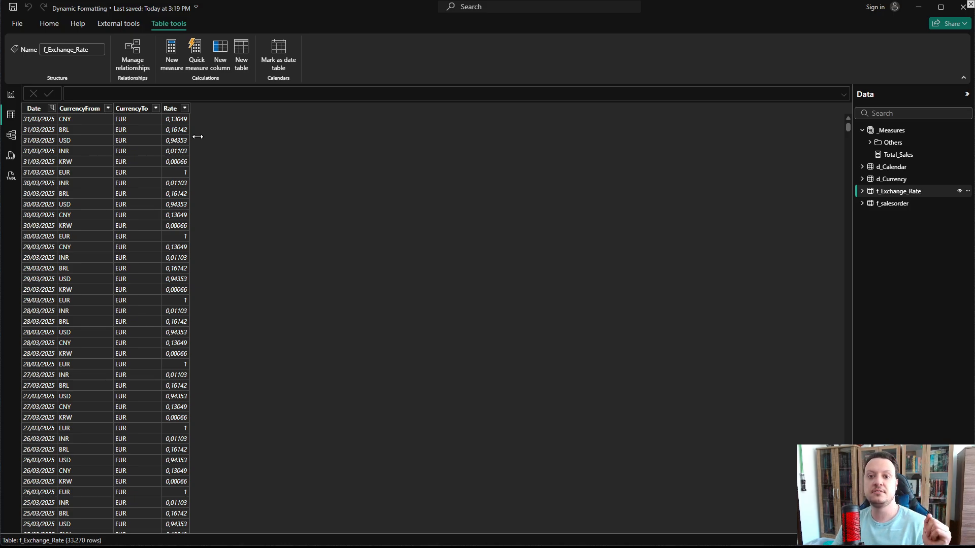
Return to the report and examine the TotalSales column reference inside the Total_Sales measure's formula.
{"action": "left_click", "coordinate": [12, 95]}
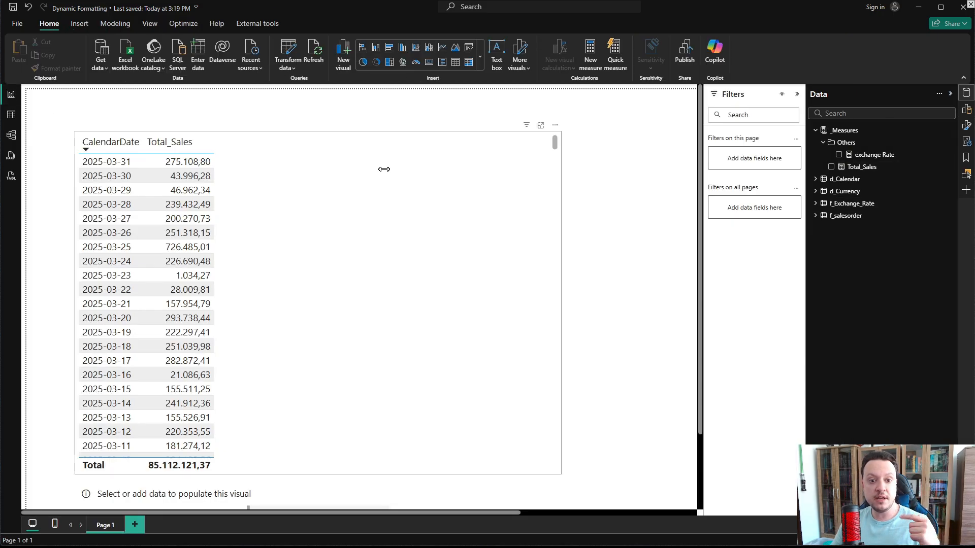
{"action": "left_click", "coordinate": [873, 171]}
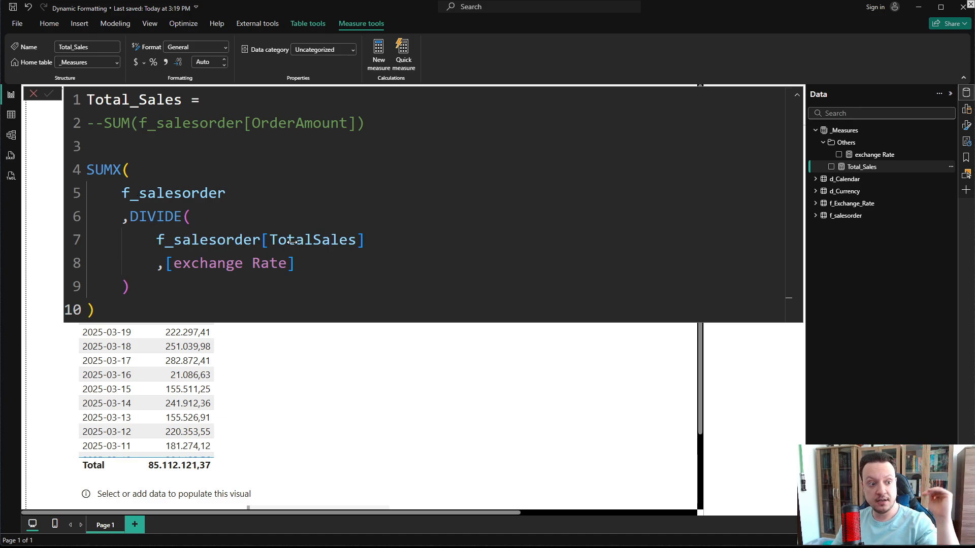
{"action": "left_click_drag", "start_coordinate": [268, 239], "coordinate": [374, 245]}
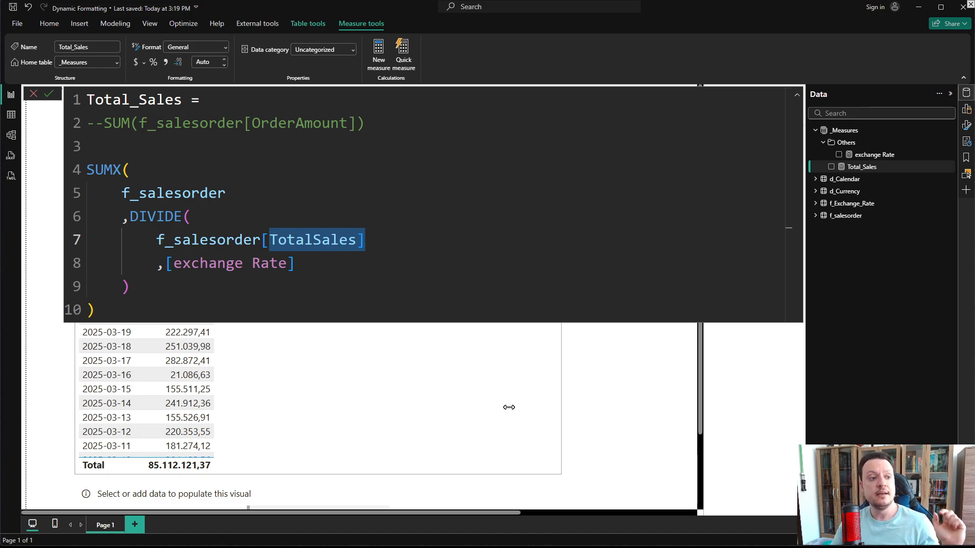
{"action": "left_click", "coordinate": [577, 394]}
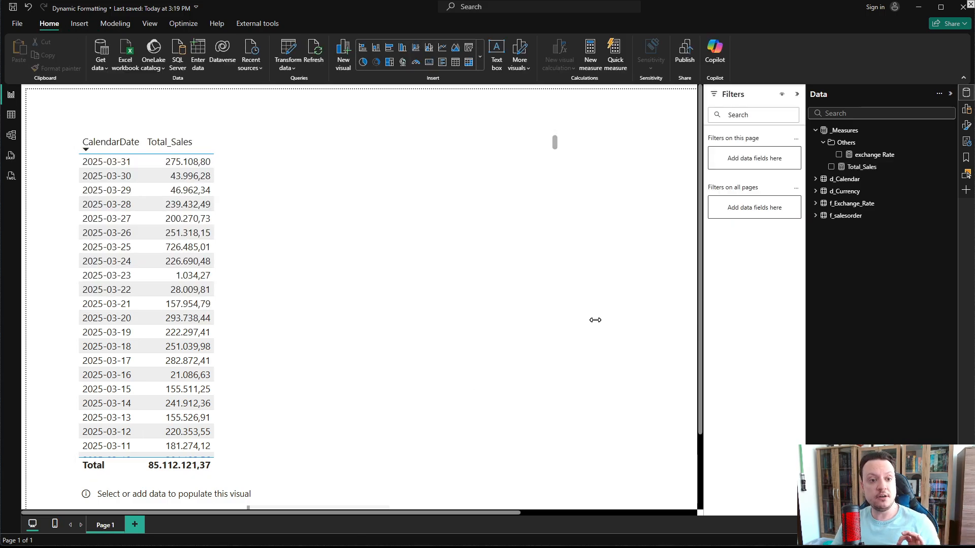
Set the format of the Total_Sales measure to Dynamic.
{"action": "left_click", "coordinate": [862, 166]}
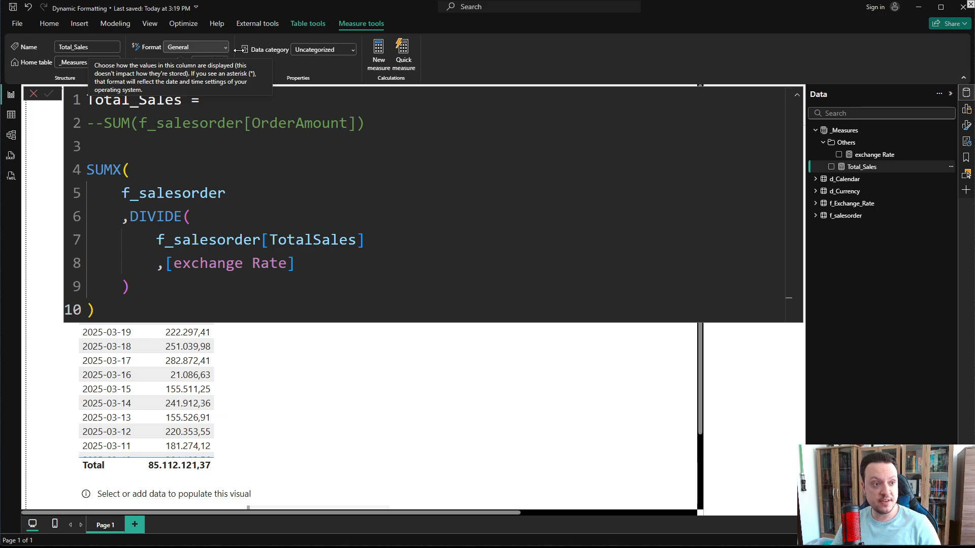
{"action": "left_click", "coordinate": [223, 47]}
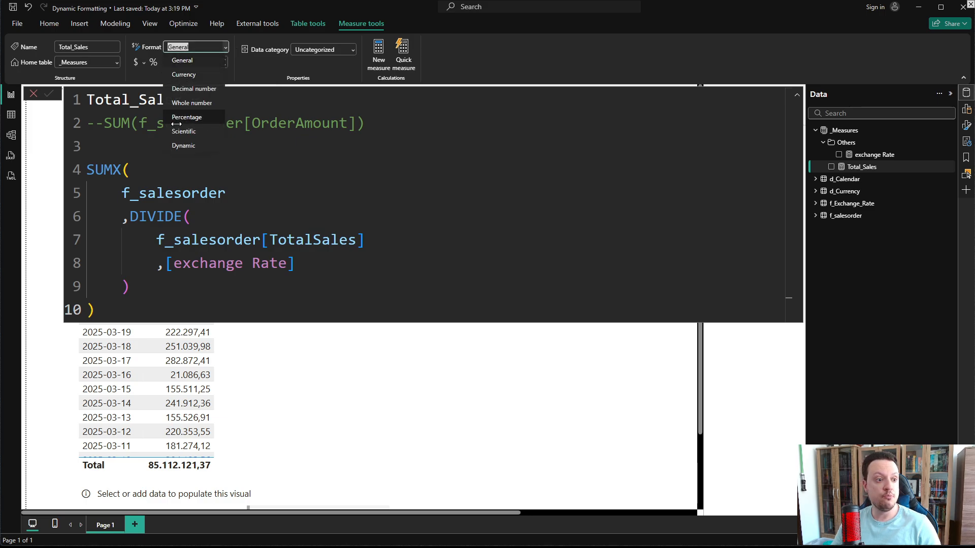
{"action": "left_click", "coordinate": [194, 150]}
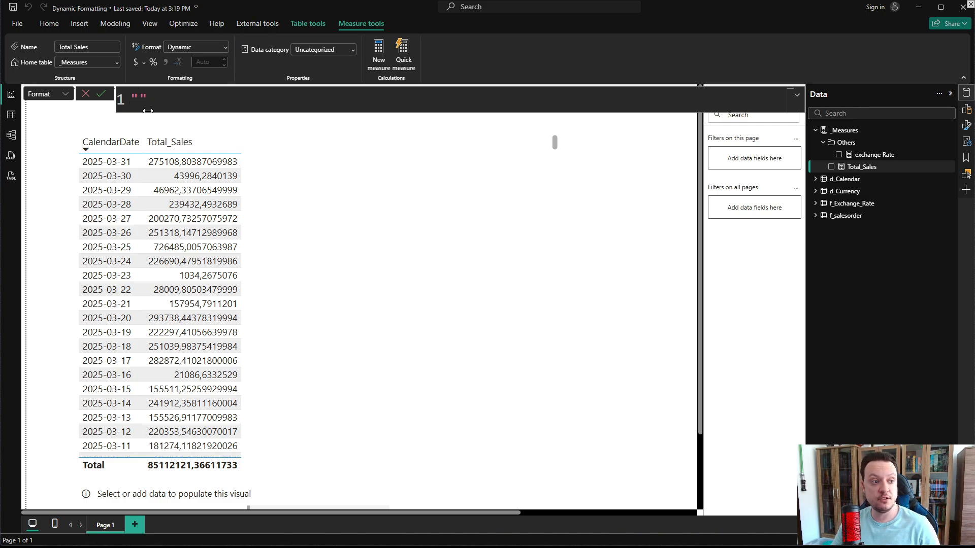
Apply the Currency General format to the Total_Sales measure.
{"action": "key", "text": "Escape"}
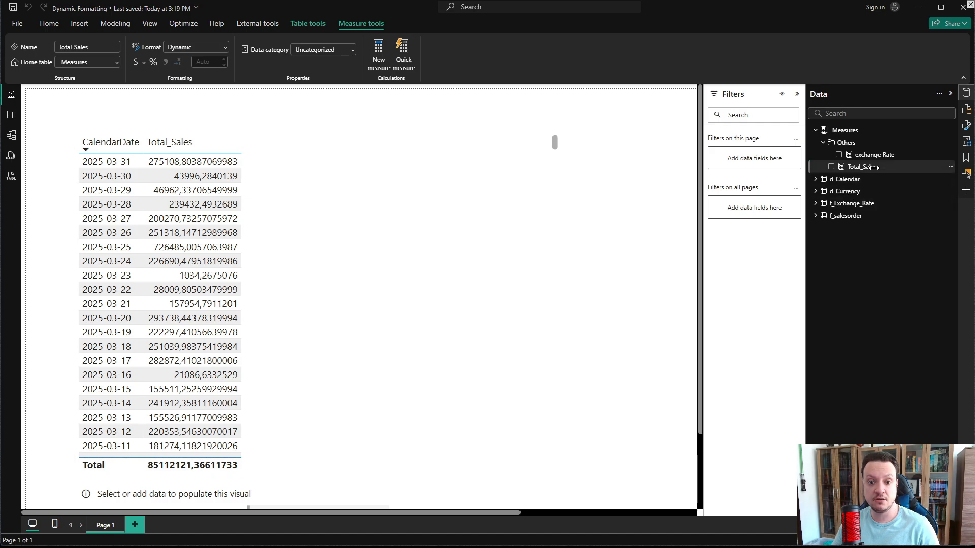
{"action": "left_click", "coordinate": [144, 62]}
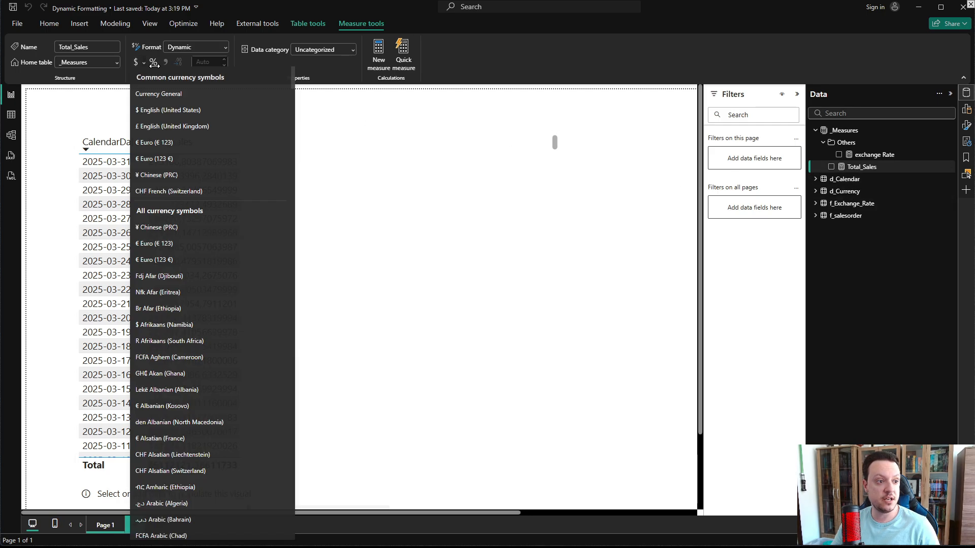
{"action": "left_click", "coordinate": [173, 100]}
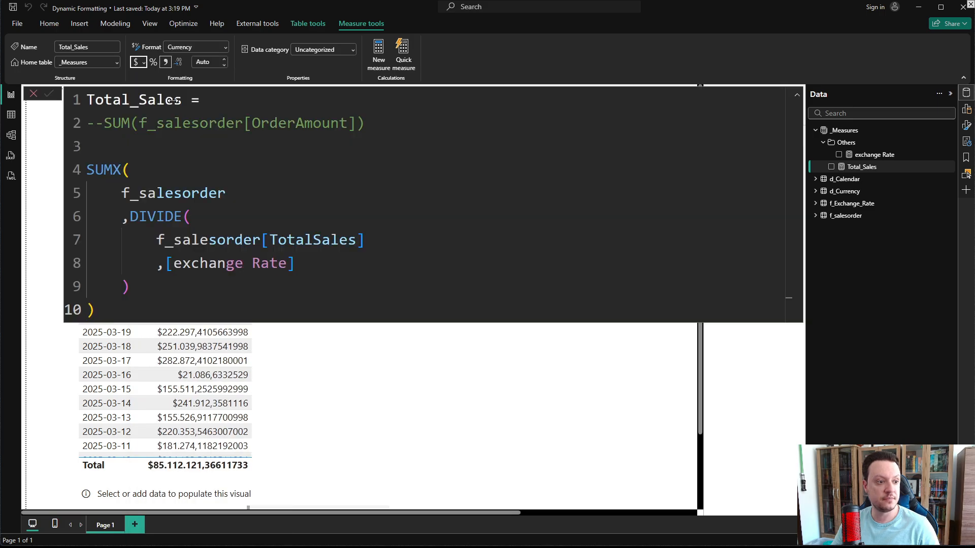
Apply the € Euro (€ 123) currency format to the Total_Sales measure and switch its format to Dynamic.
{"action": "left_click", "coordinate": [144, 62]}
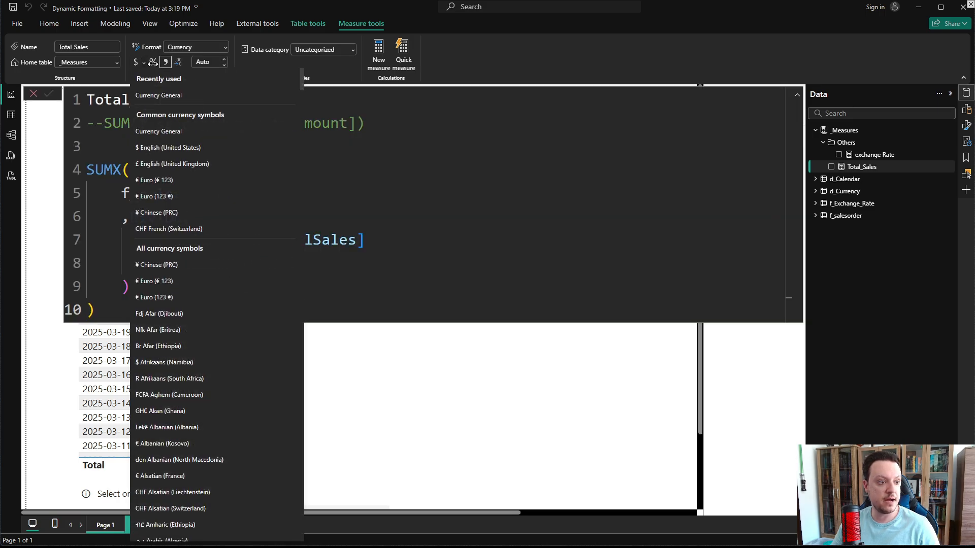
{"action": "left_click", "coordinate": [165, 180]}
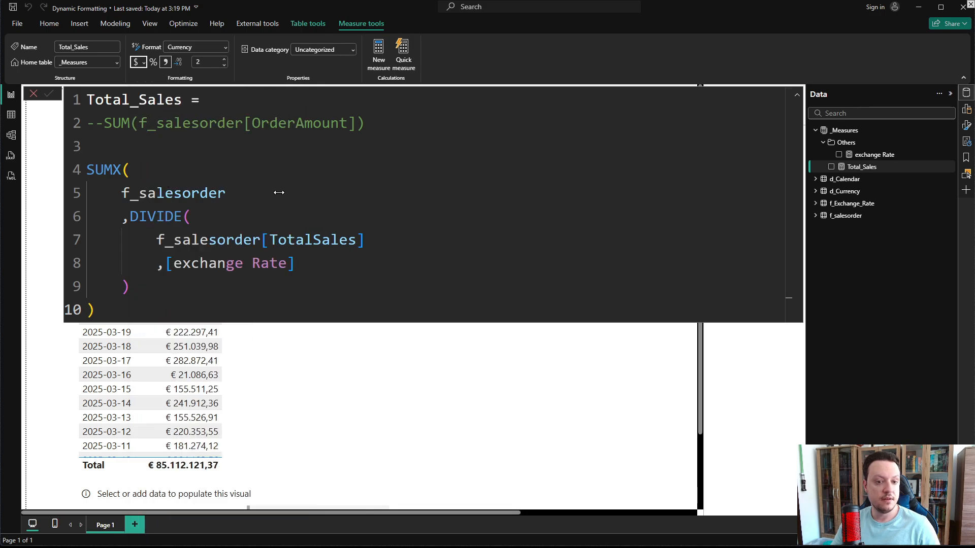
{"action": "left_click", "coordinate": [224, 47]}
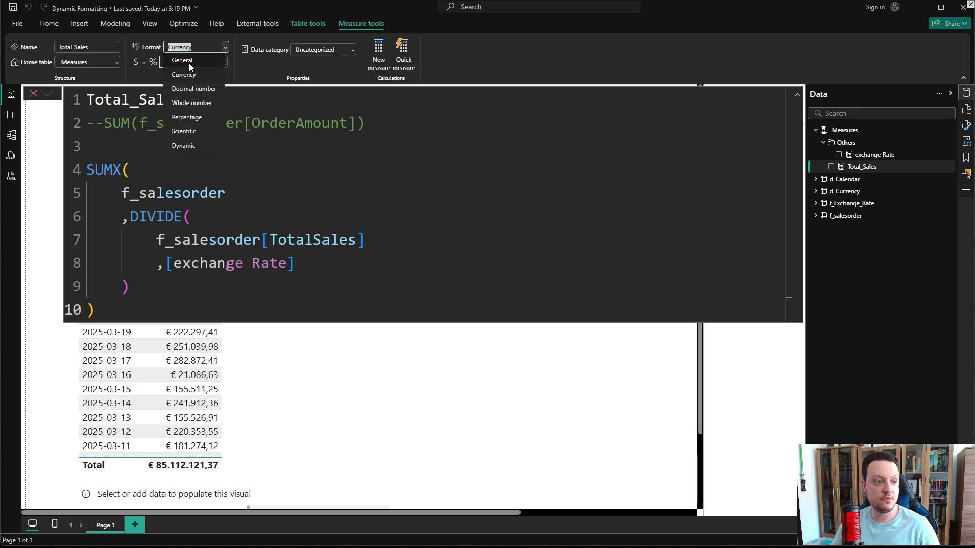
{"action": "left_click", "coordinate": [178, 147]}
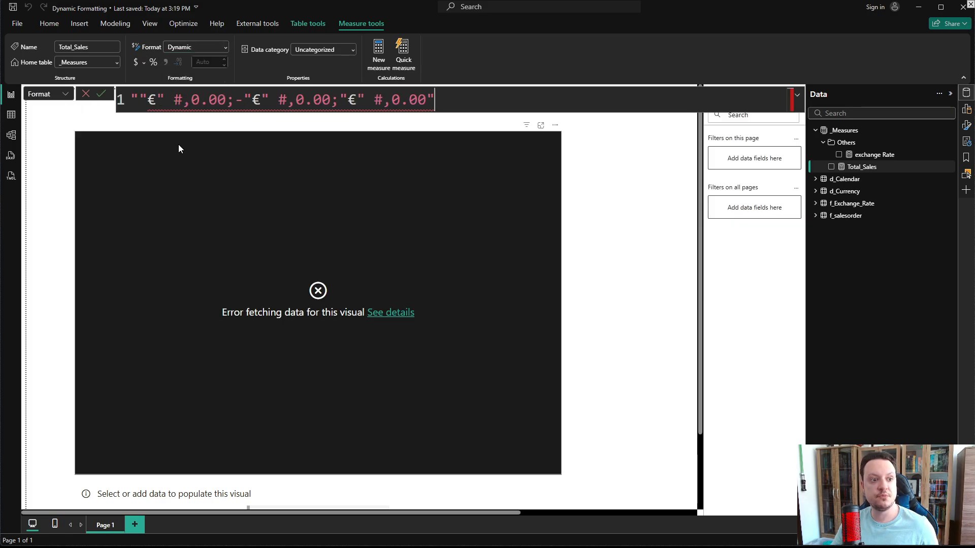
Replace the format expression up to its final #,0.00" with the SELECTEDVALUE function.
{"action": "mouse_move", "coordinate": [148, 102]}
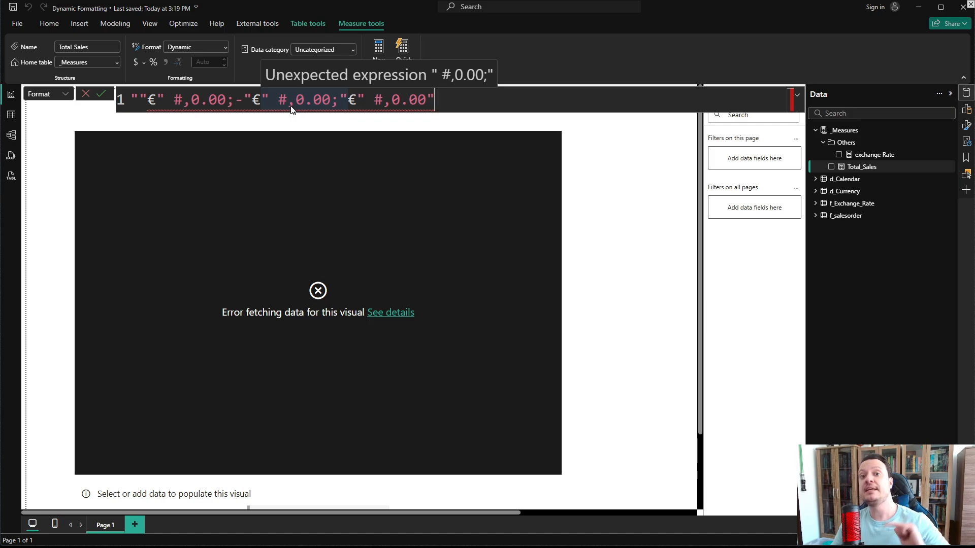
{"action": "left_click_drag", "start_coordinate": [357, 100], "coordinate": [344, 101]}
{"action": "left_click", "coordinate": [372, 102]}
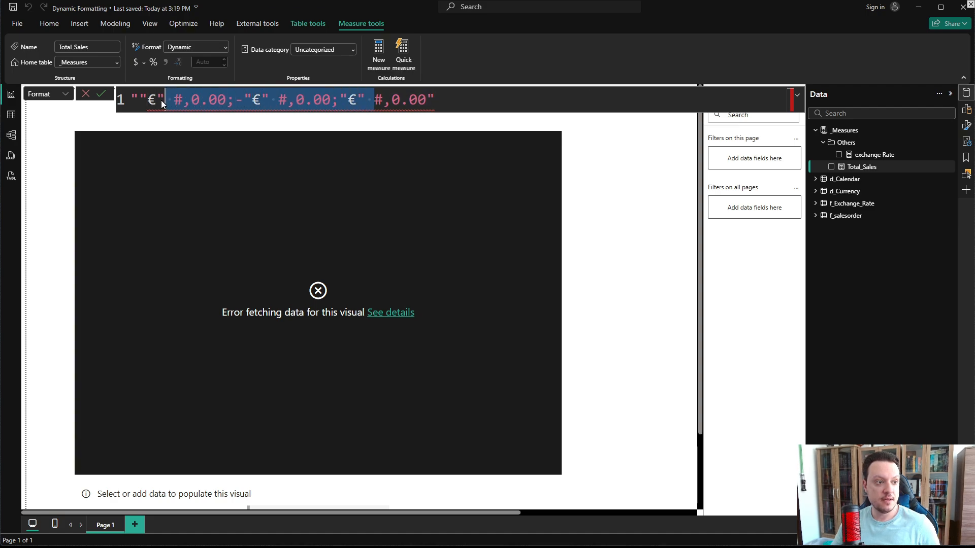
{"action": "left_click_drag", "start_coordinate": [135, 101], "coordinate": [133, 102]}
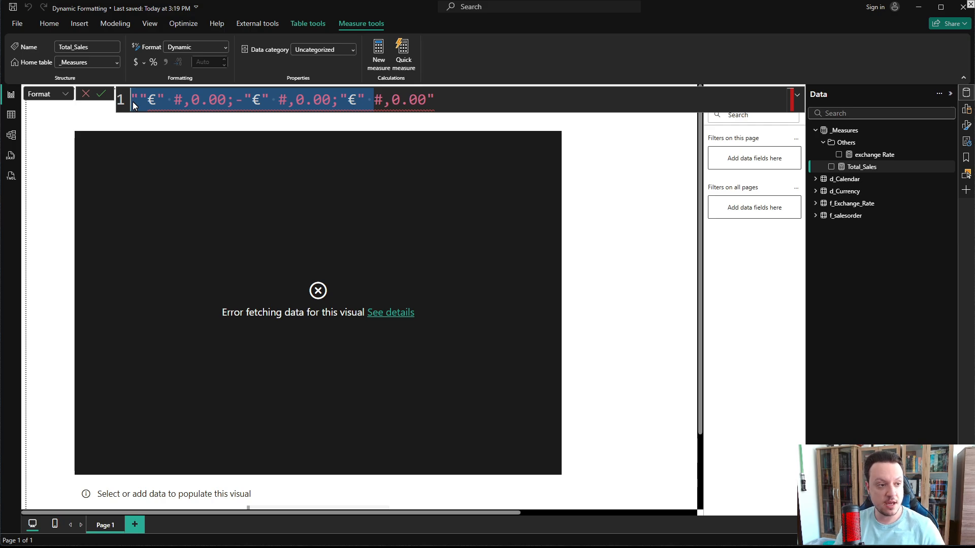
{"action": "type", "text": "SELECTEC"}
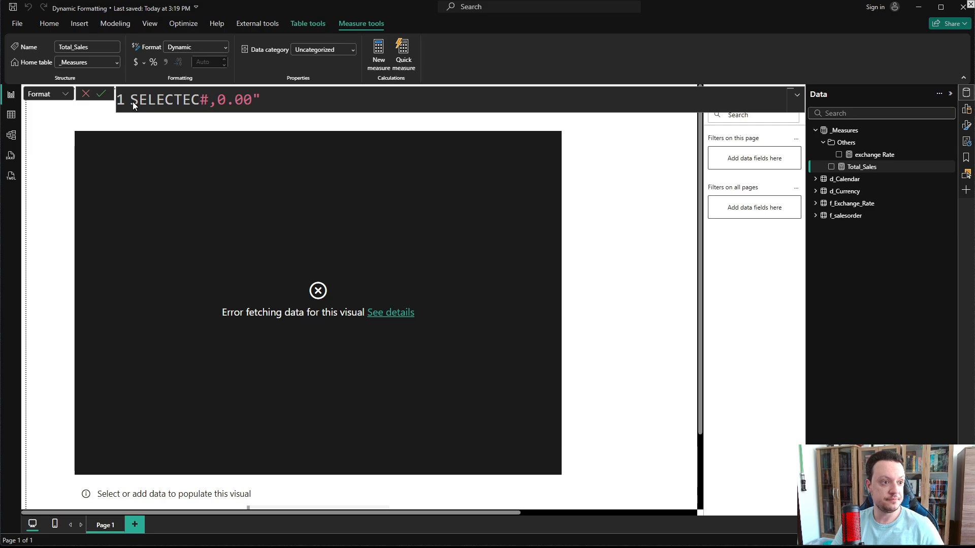
{"action": "key", "text": "BackSpace"}
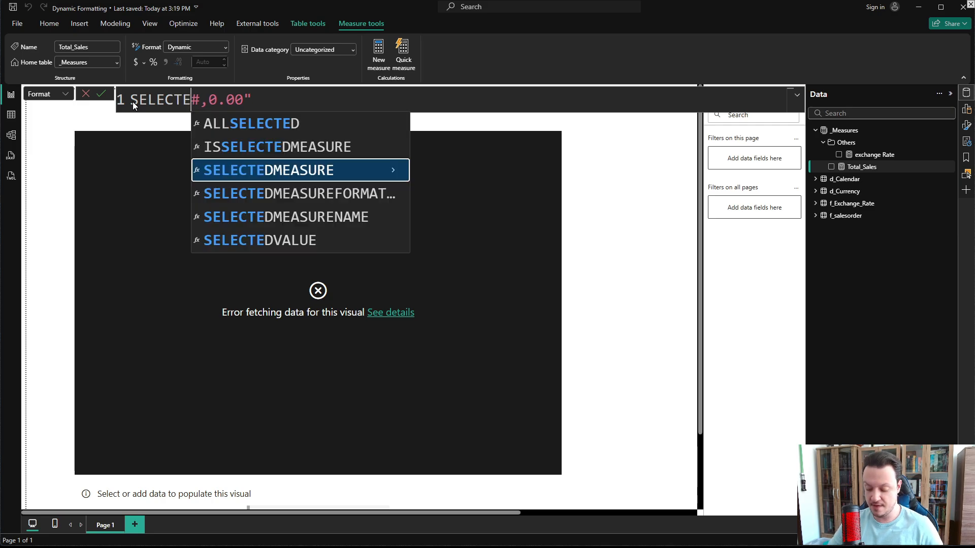
{"action": "key", "text": "Down"}
{"action": "key", "text": "Down"}
{"action": "key", "text": "Down"}
{"action": "key", "text": "Tab"}
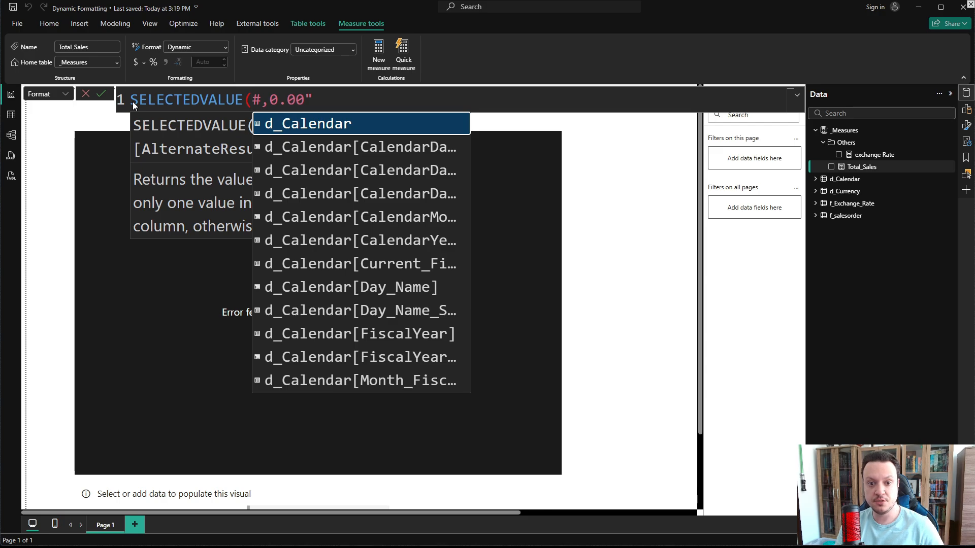
Use the d_Currency[Format] column as the first argument of SELECTEDVALUE.
{"action": "type", "text": "CU"}
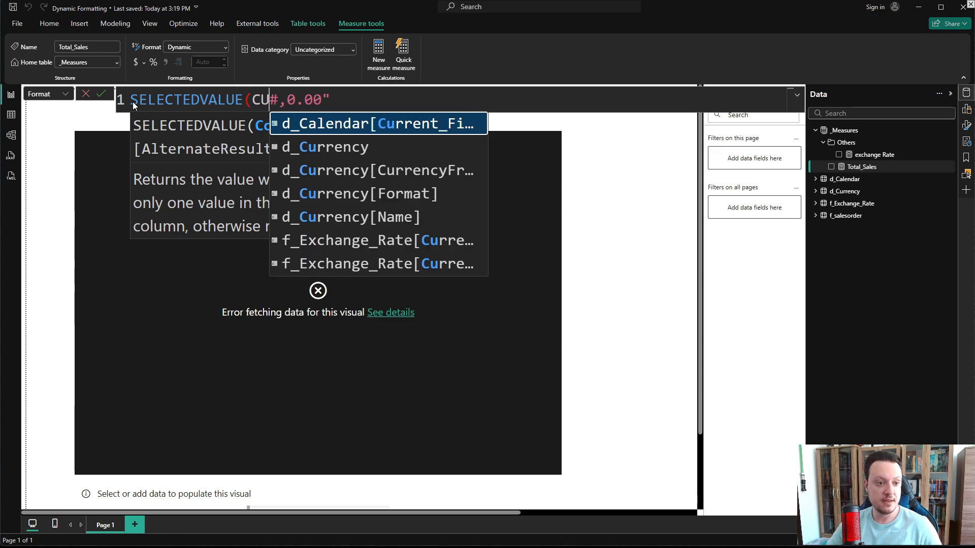
{"action": "key", "text": "Down"}
{"action": "key", "text": "Down"}
{"action": "key", "text": "Down"}
{"action": "key", "text": "Tab"}
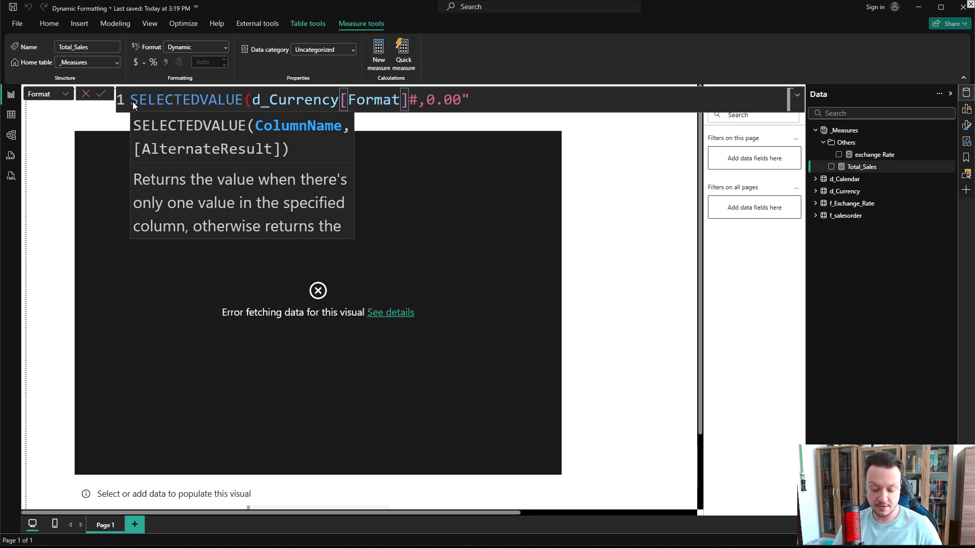
Make "#,0.00" the alternate result of SELECTEDVALUE, close the function, and commit the format expression.
{"action": "type", "text": ","}
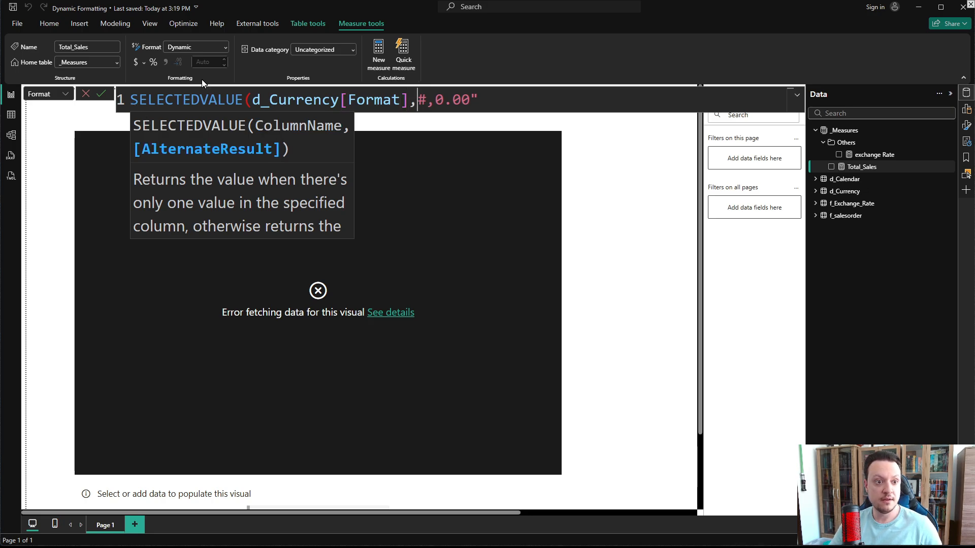
{"action": "left_click_drag", "start_coordinate": [419, 99], "coordinate": [471, 96]}
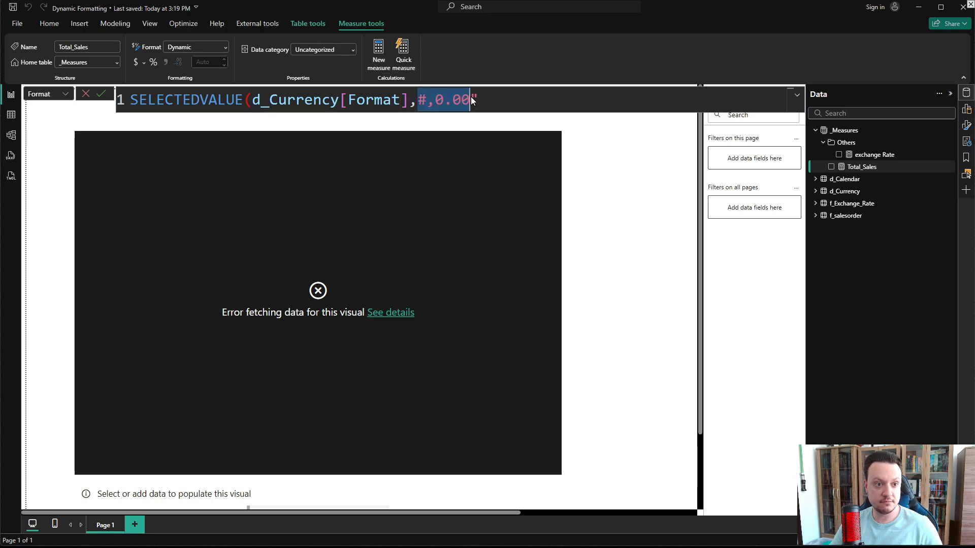
{"action": "left_click", "coordinate": [482, 100]}
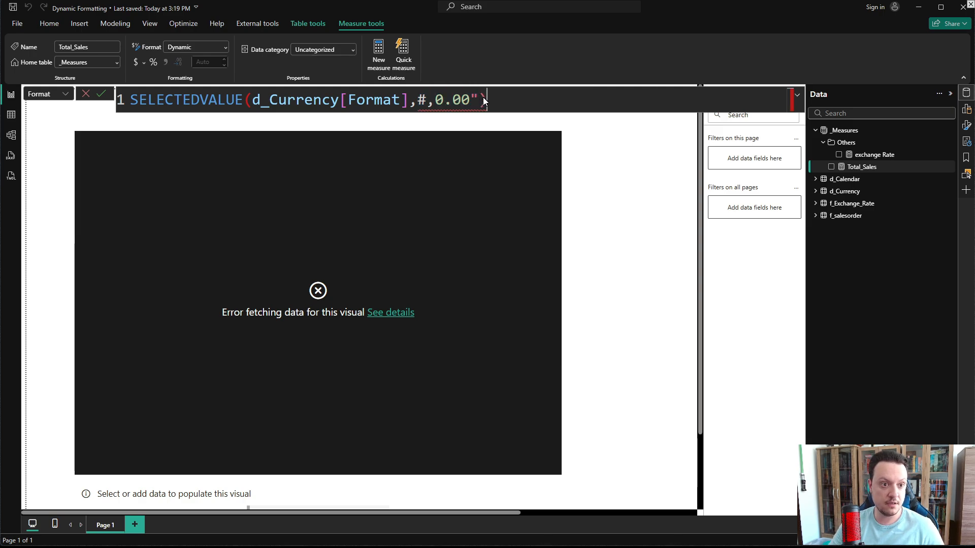
{"action": "left_click", "coordinate": [416, 103]}
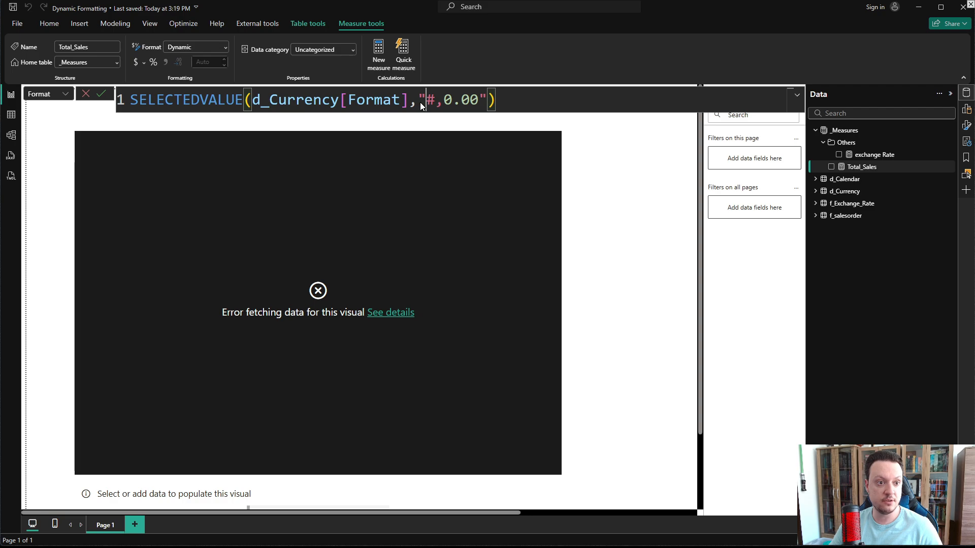
{"action": "type", "text": "\""}
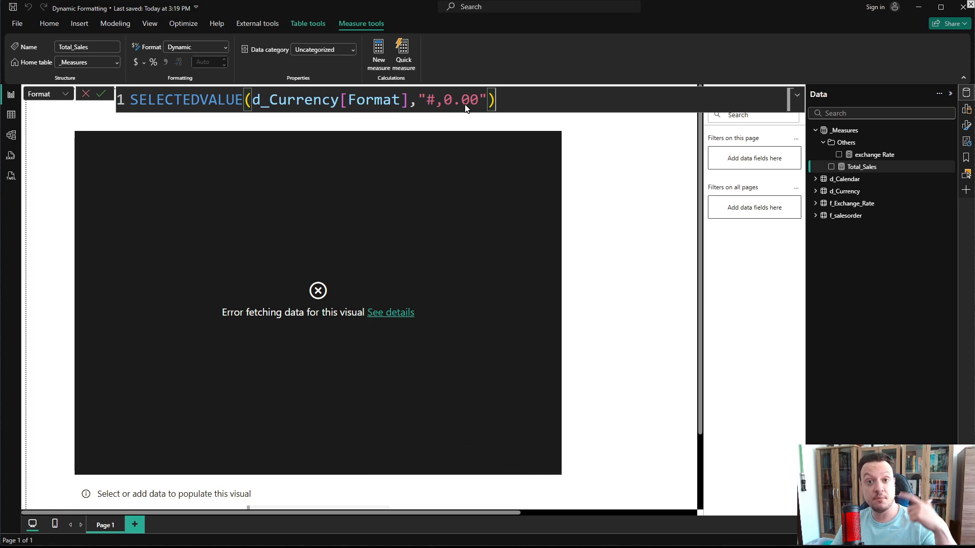
{"action": "key", "text": "Return"}
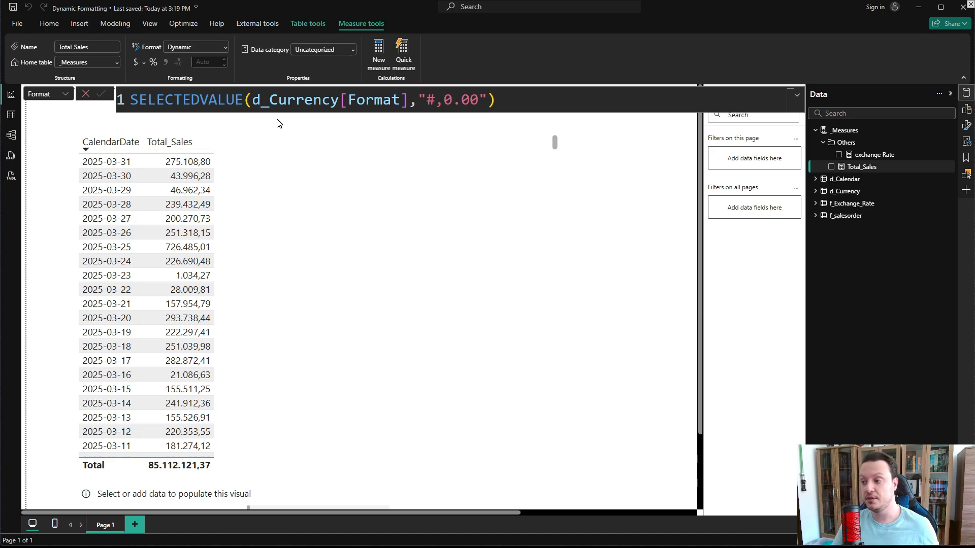
Narrow the CalendarDate and Total_Sales table visual to free canvas space beside it.
{"action": "left_click", "coordinate": [470, 216]}
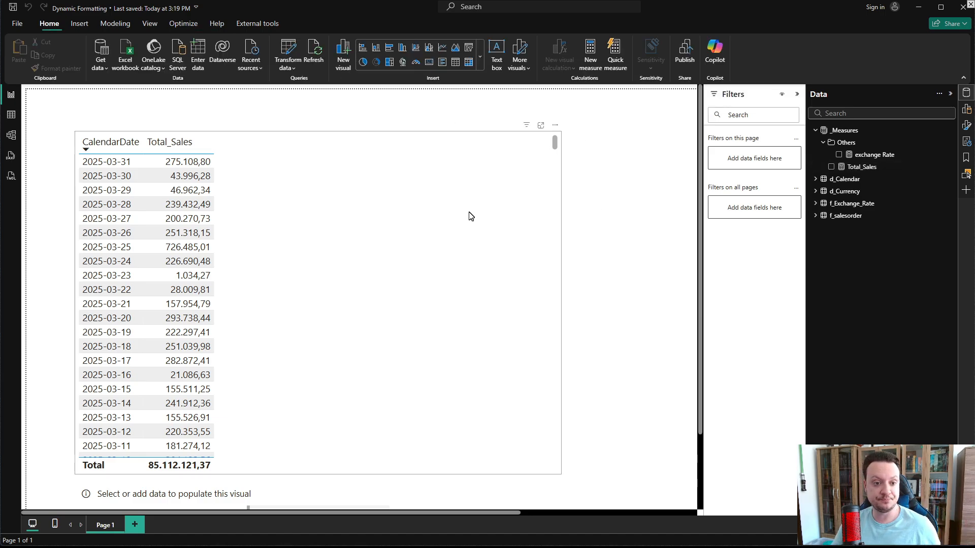
{"action": "left_click", "coordinate": [563, 308]}
{"action": "left_click", "coordinate": [537, 290]}
{"action": "left_click_drag", "start_coordinate": [562, 303], "coordinate": [332, 271]}
{"action": "left_click", "coordinate": [450, 110]}
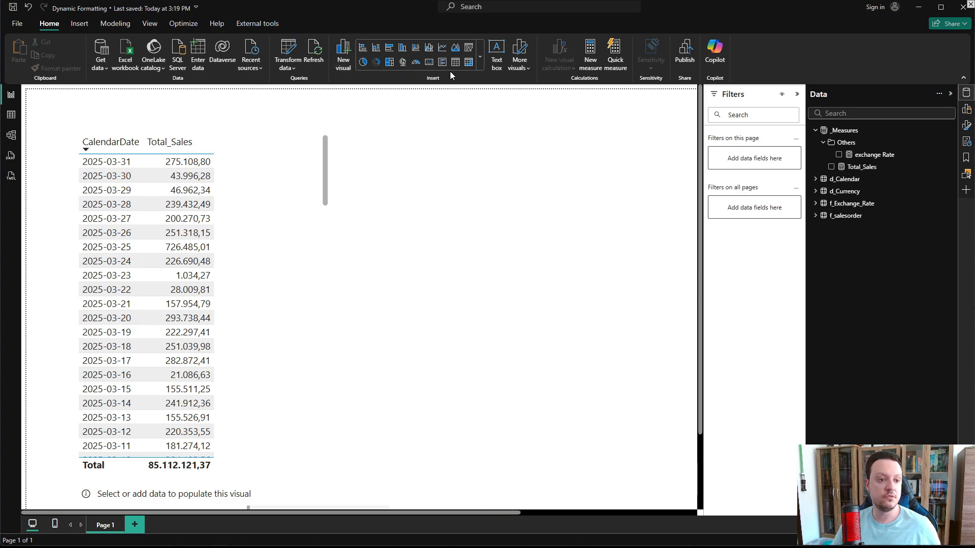
Insert a slicer visual and place it beside the sales table, near the top of the page.
{"action": "left_click", "coordinate": [480, 57]}
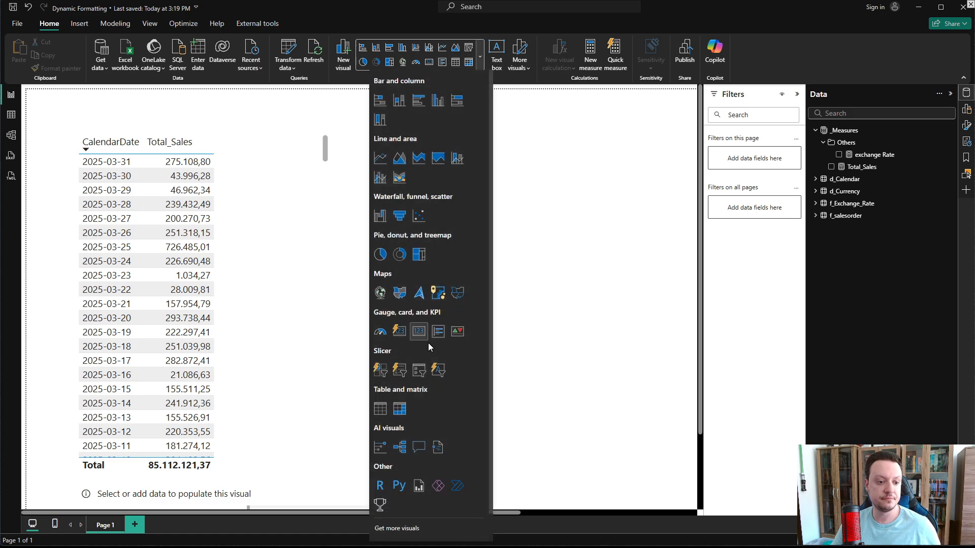
{"action": "left_click", "coordinate": [419, 370]}
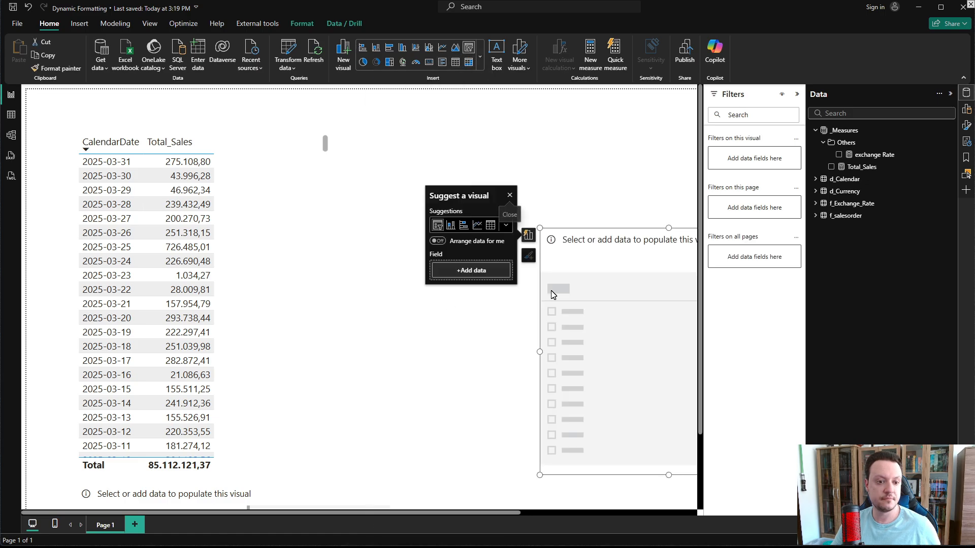
{"action": "left_click_drag", "start_coordinate": [548, 207], "coordinate": [516, 146]}
{"action": "left_click_drag", "start_coordinate": [571, 130], "coordinate": [480, 135]}
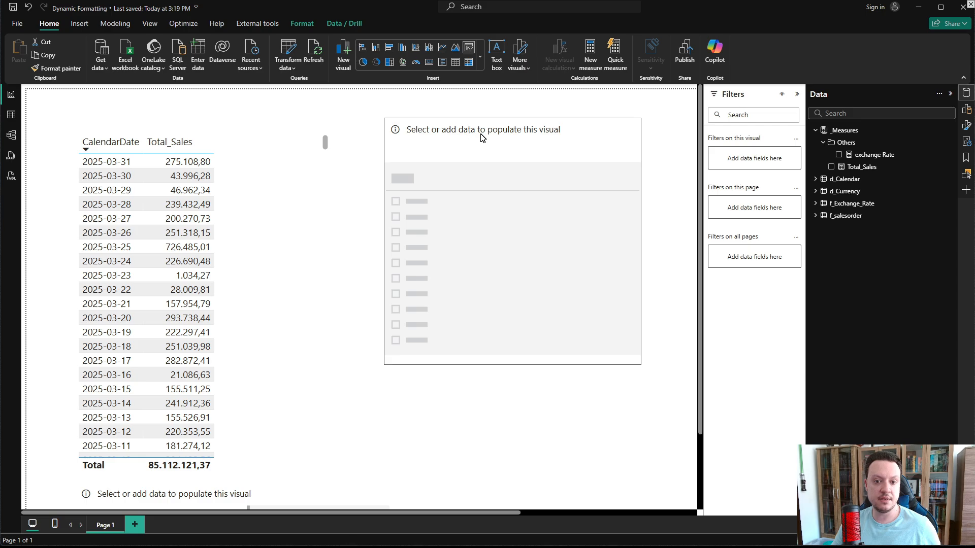
Populate the slicer with the Name field from the d_Currency table.
{"action": "left_click", "coordinate": [816, 191]}
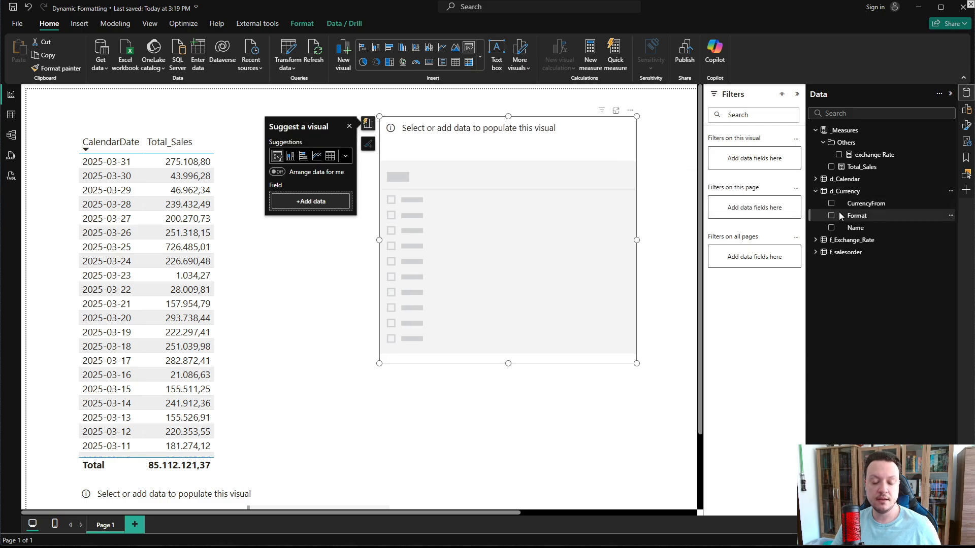
{"action": "left_click", "coordinate": [831, 228]}
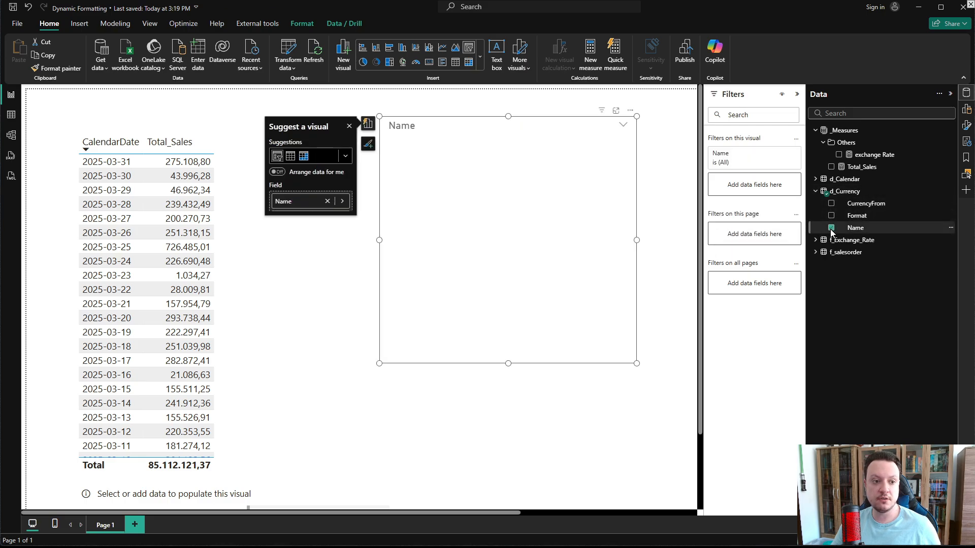
{"action": "left_click", "coordinate": [507, 411]}
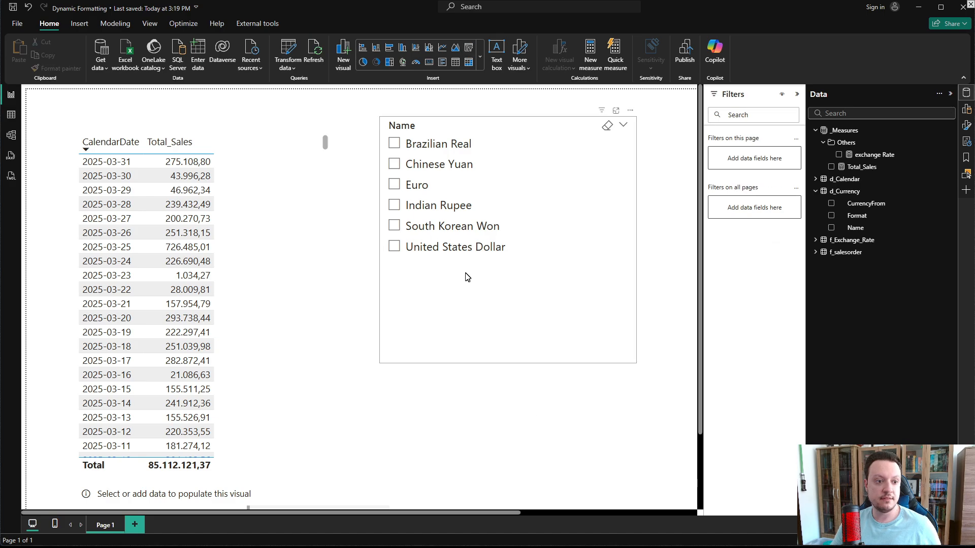
Filter sales in the slicer by Euro, Brazilian Real, Chinese Yuan, United States Dollar and South Korean Won in turn, ending on Euro.
{"action": "left_click", "coordinate": [394, 185]}
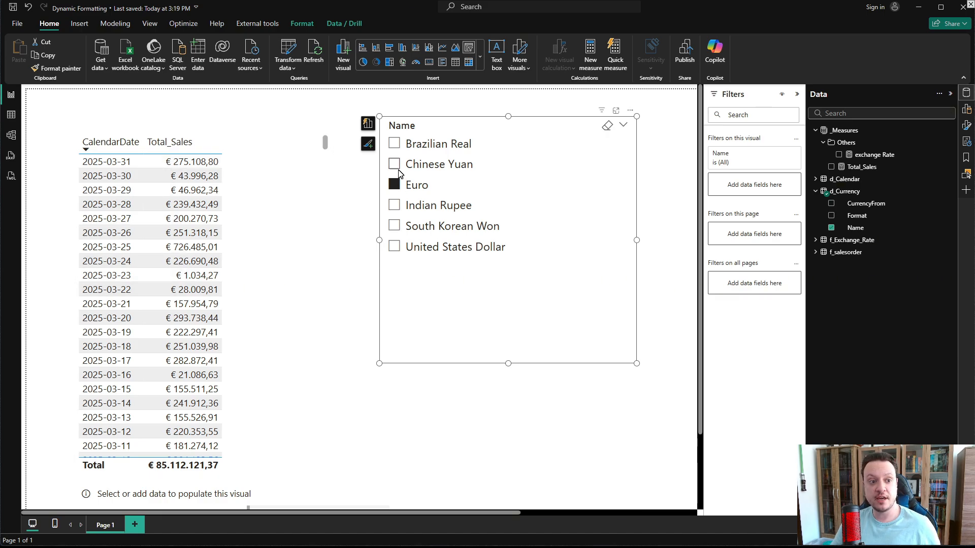
{"action": "left_click", "coordinate": [392, 146]}
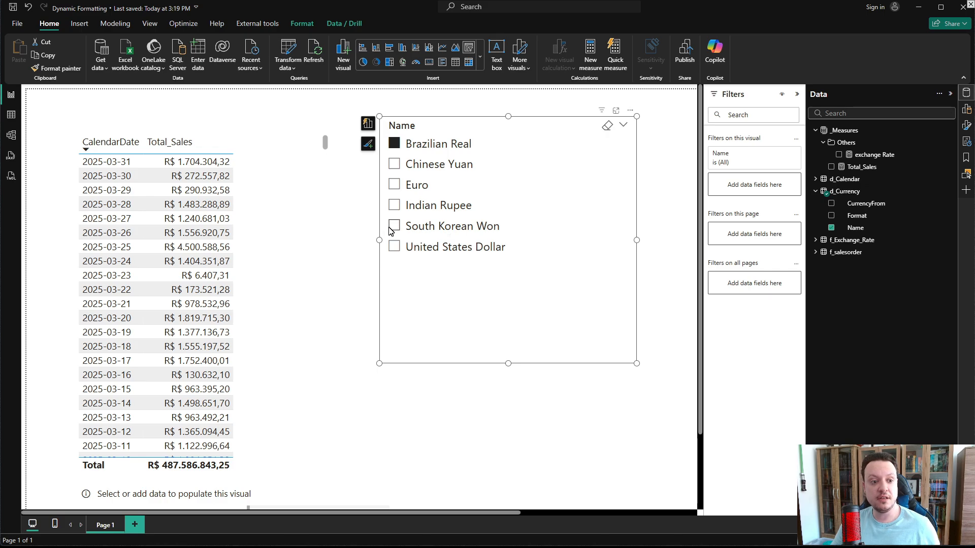
{"action": "left_click", "coordinate": [394, 165]}
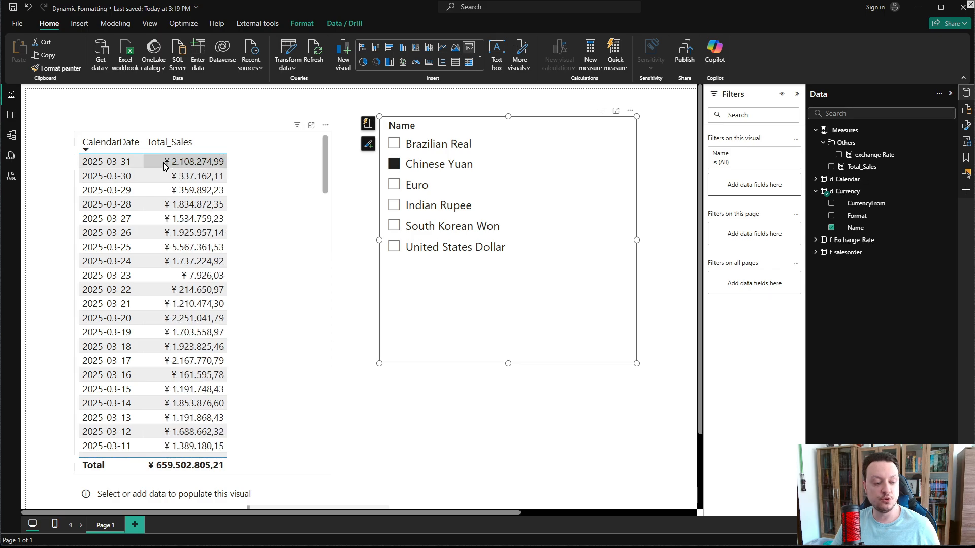
{"action": "left_click", "coordinate": [394, 247]}
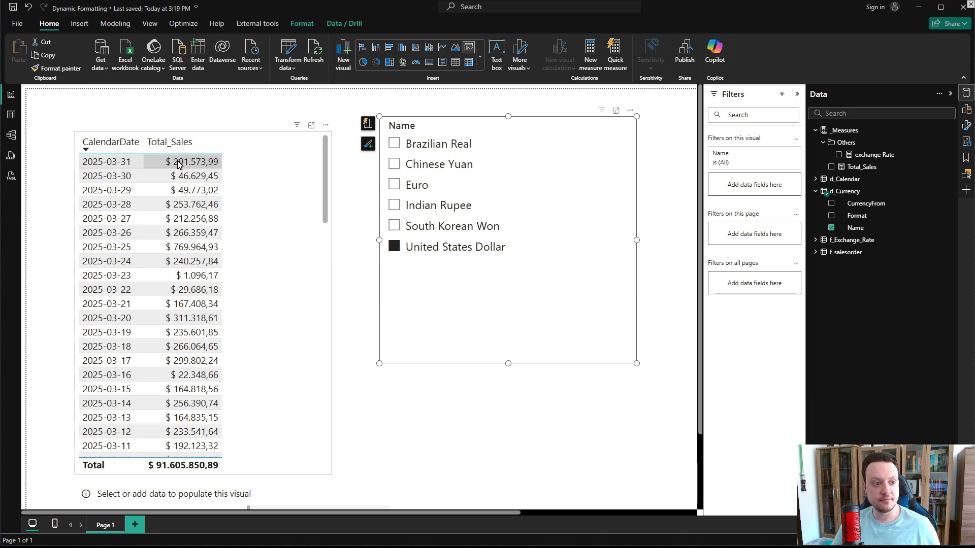
{"action": "left_click", "coordinate": [399, 229]}
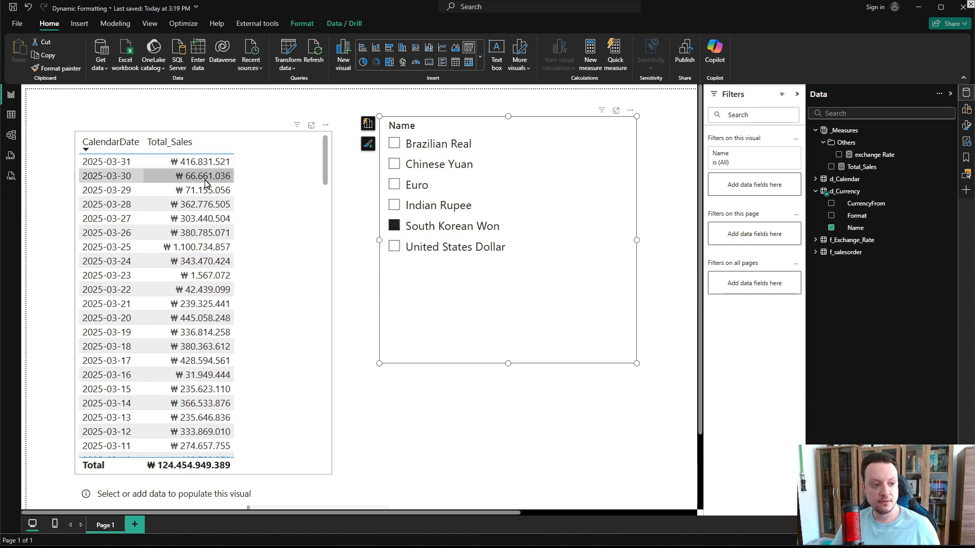
{"action": "left_click", "coordinate": [396, 185]}
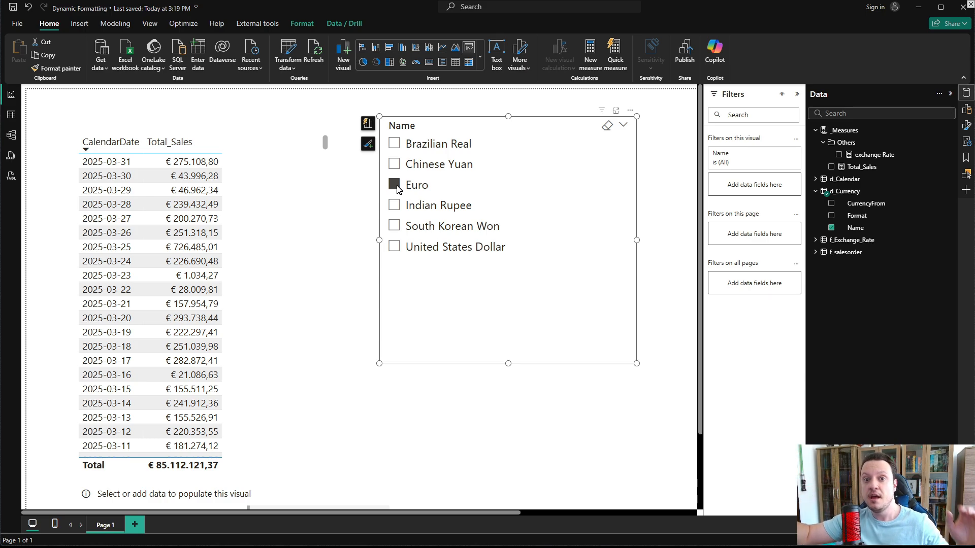
Open the dynamic format expression of the Total_Sales measure.
{"action": "left_click", "coordinate": [864, 166]}
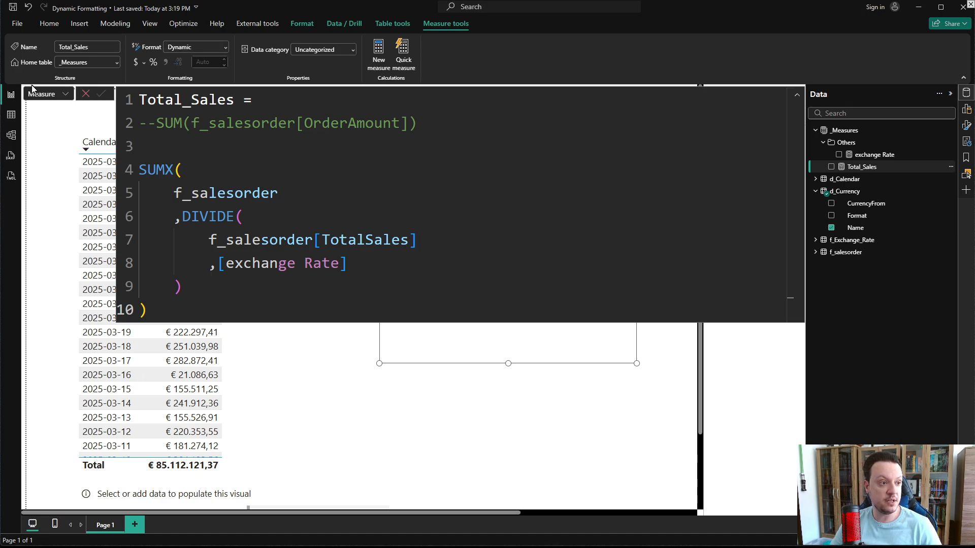
{"action": "left_click", "coordinate": [66, 95]}
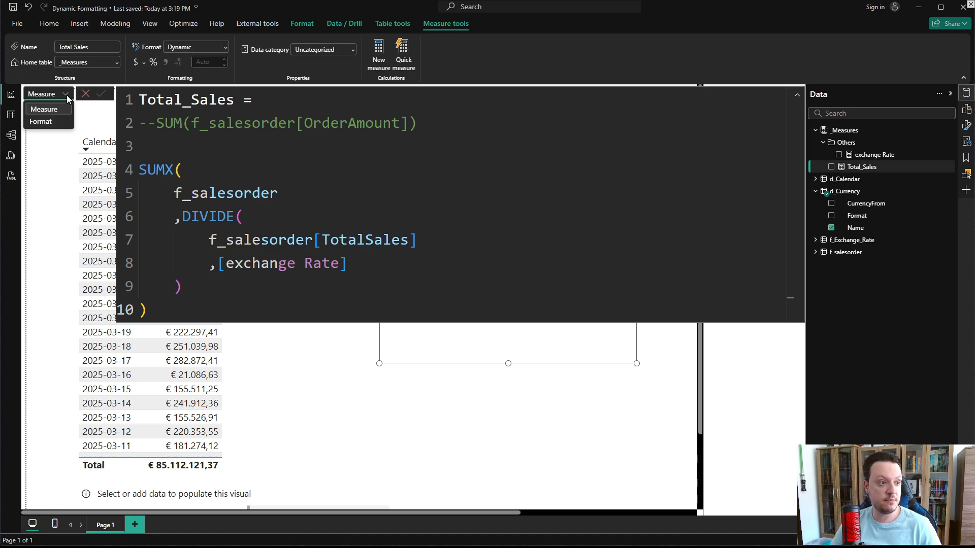
{"action": "left_click", "coordinate": [41, 122]}
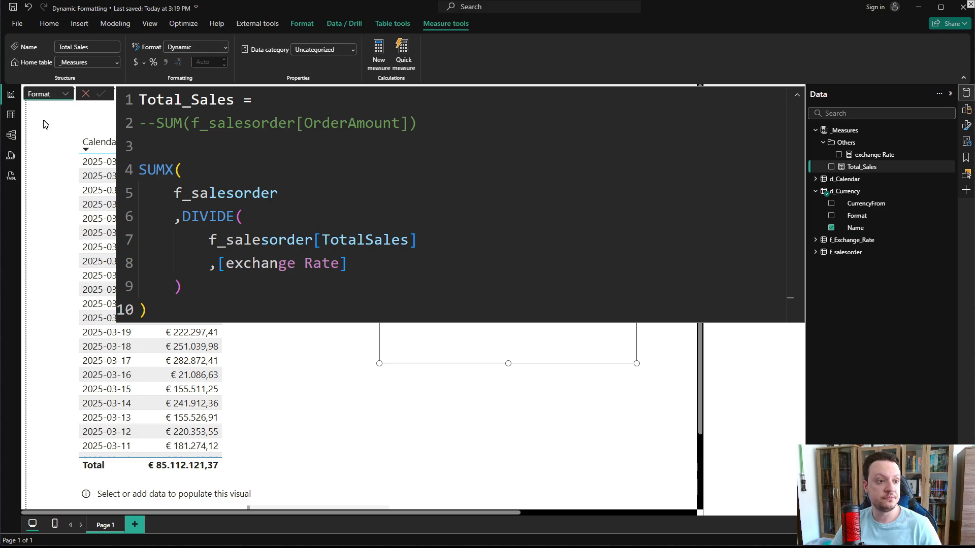